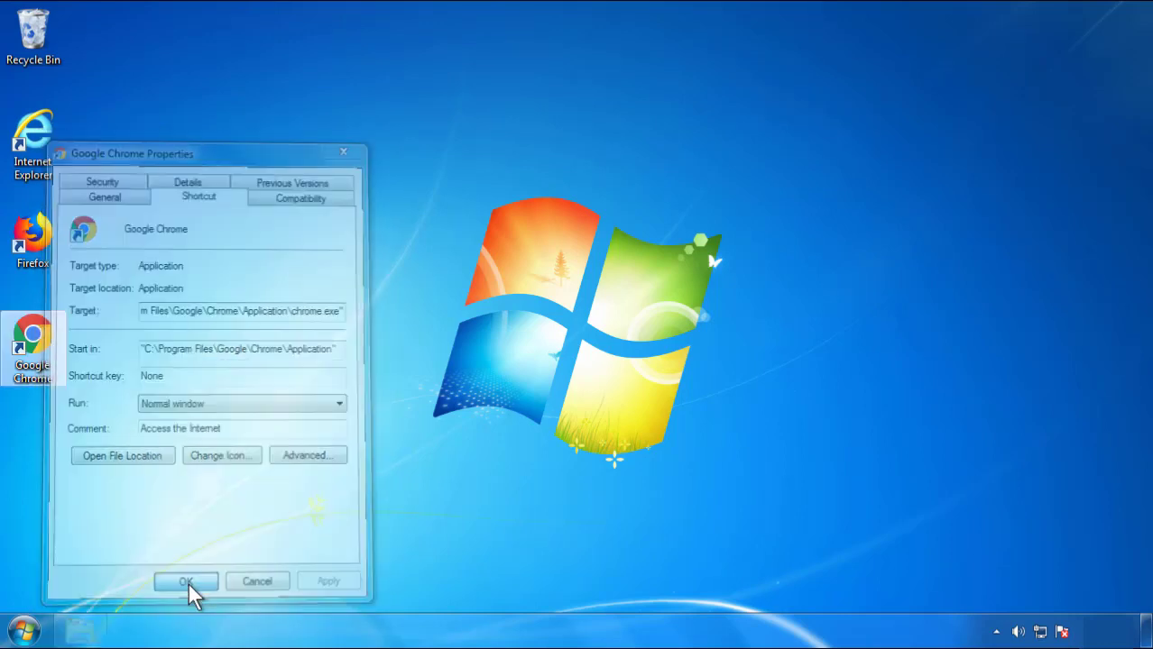
# Confirm and close the Google Chrome shortcut's Properties dialog
pyautogui.click(24, 630)
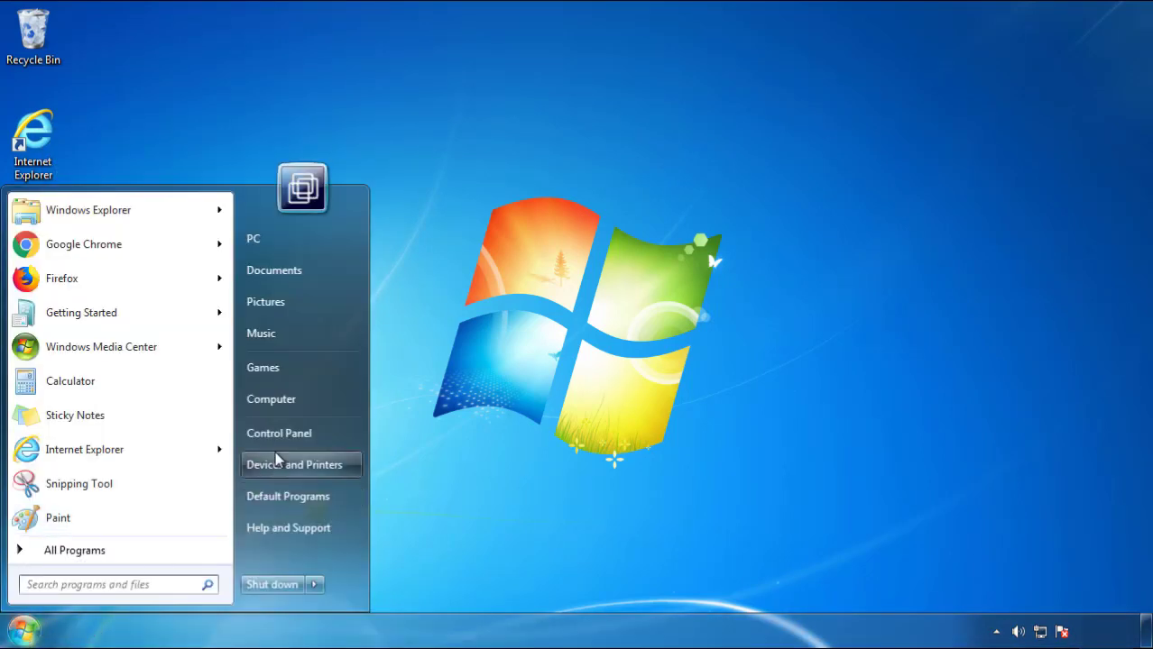
# Open Programs and Features and sort installed programs by install date, newest first
pyautogui.click(288, 432)
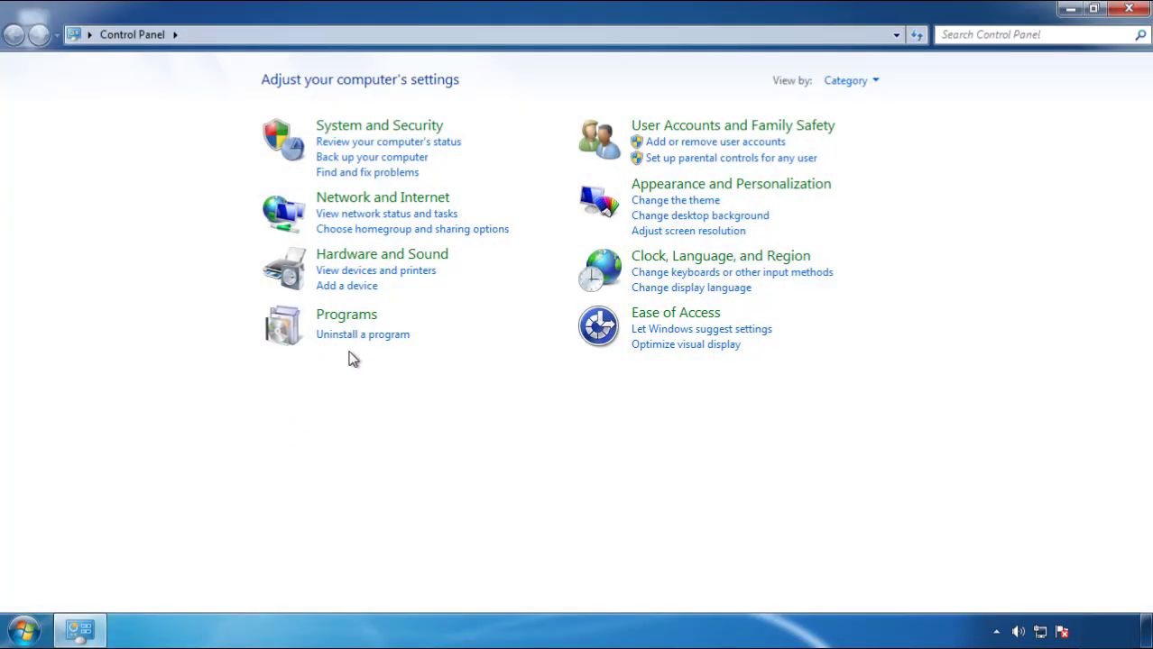
pyautogui.click(361, 335)
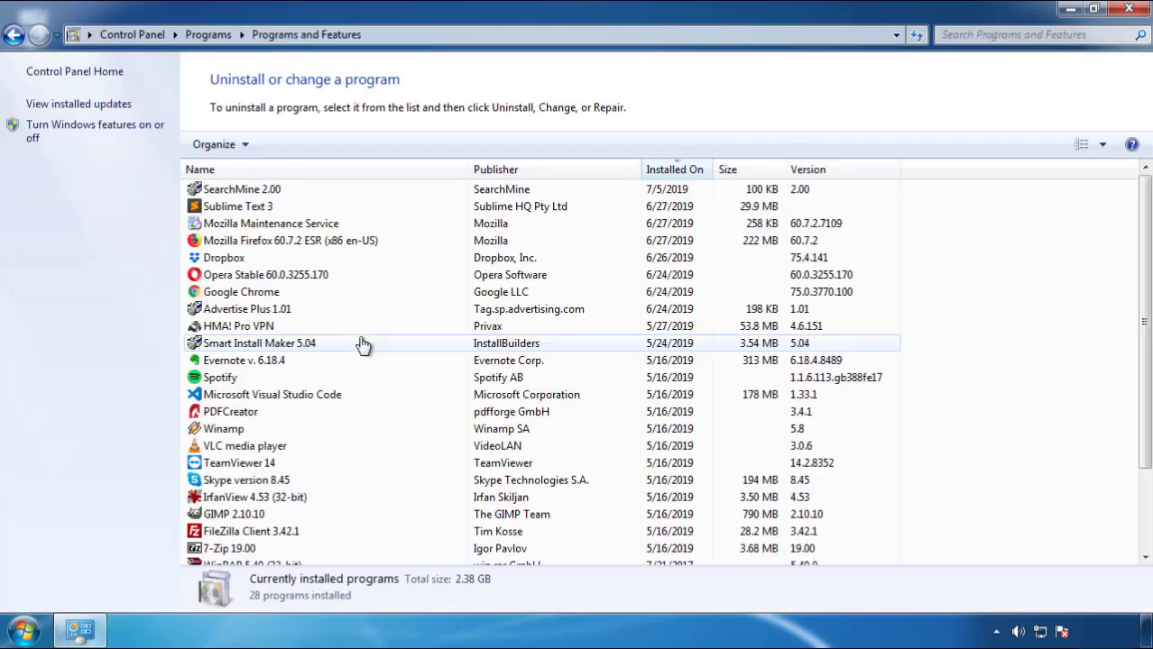
pyautogui.click(676, 171)
pyautogui.click(672, 176)
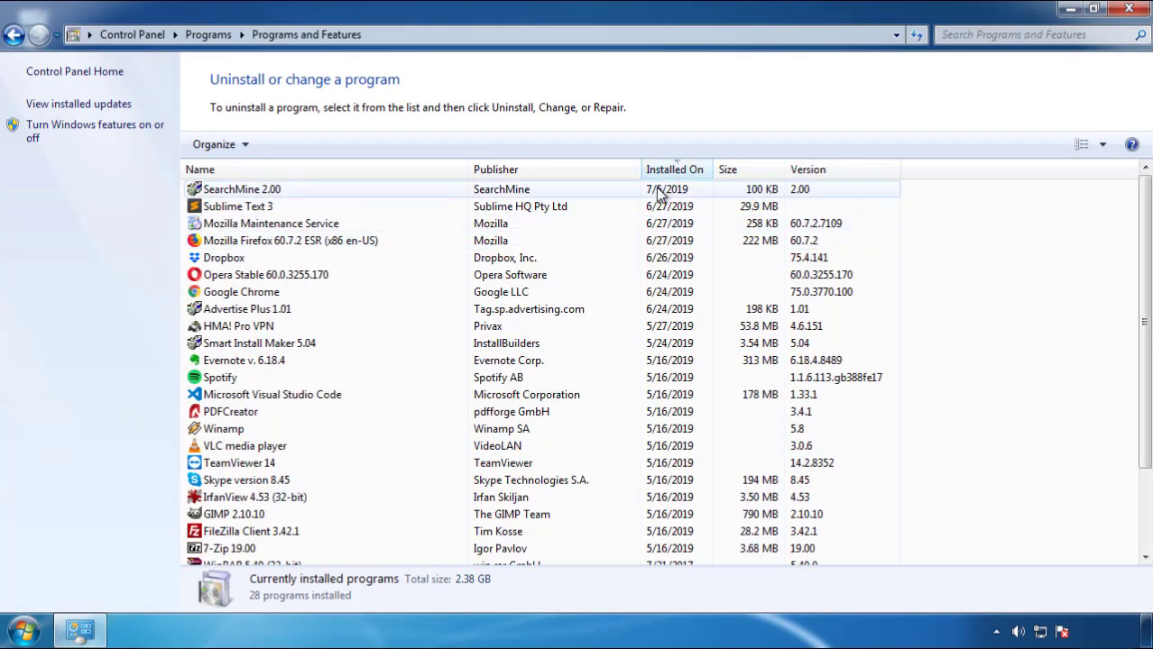
# Uninstall SearchMine 2.00 and close Programs and Features
pyautogui.click(243, 192)
pyautogui.click(287, 145)
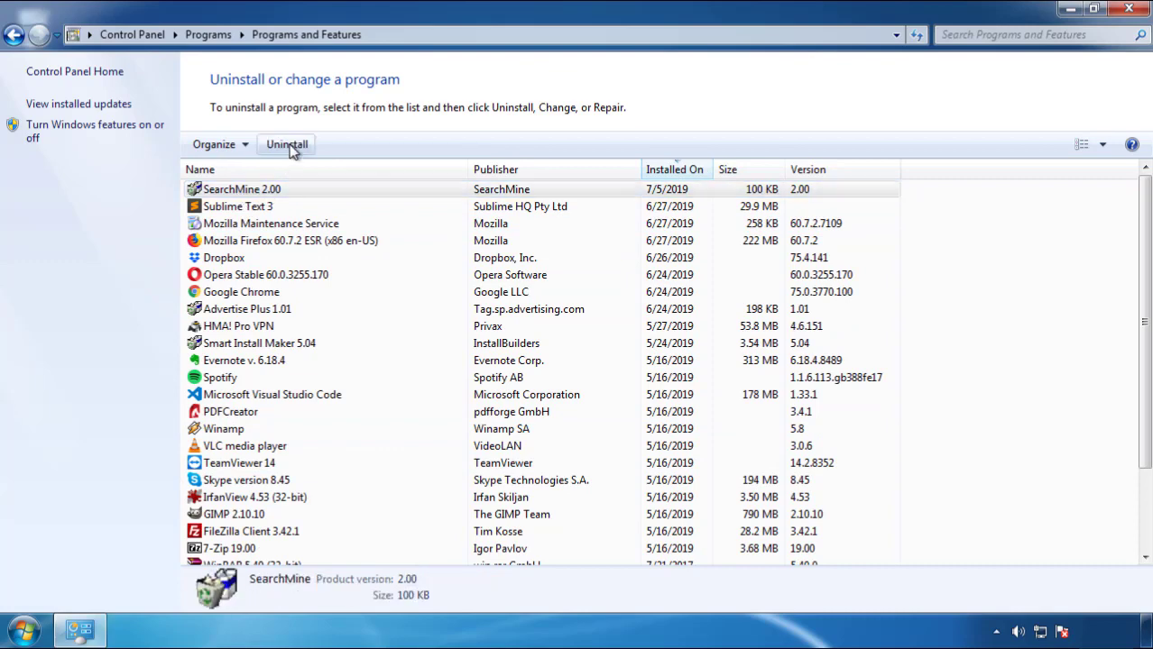
pyautogui.click(670, 479)
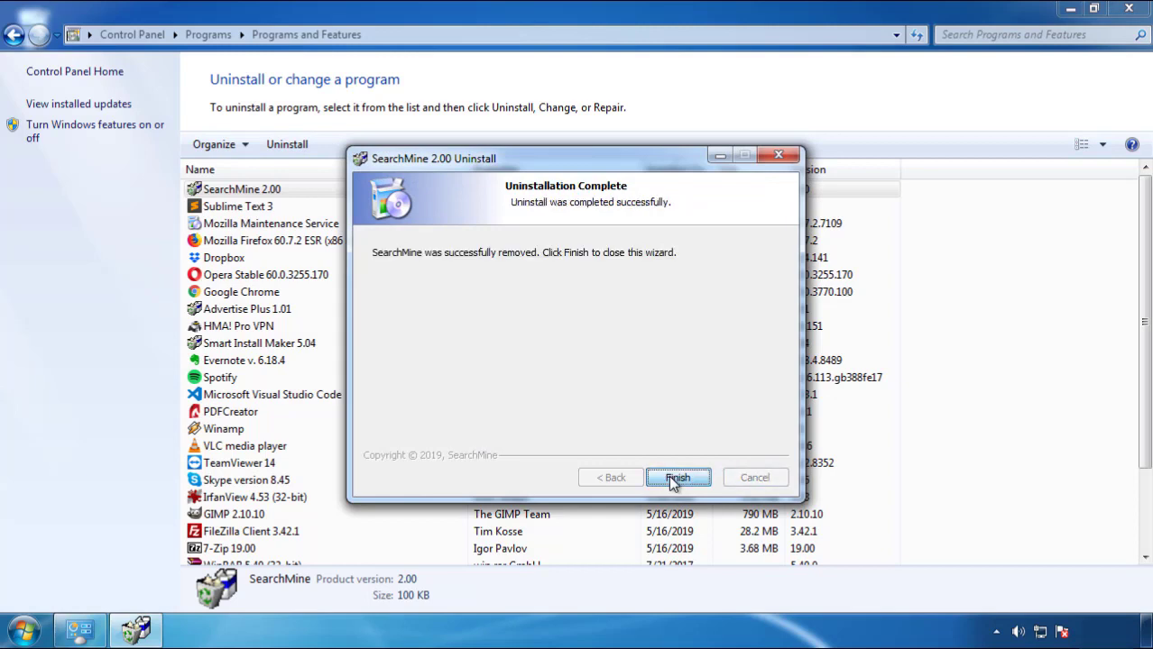
pyautogui.click(668, 475)
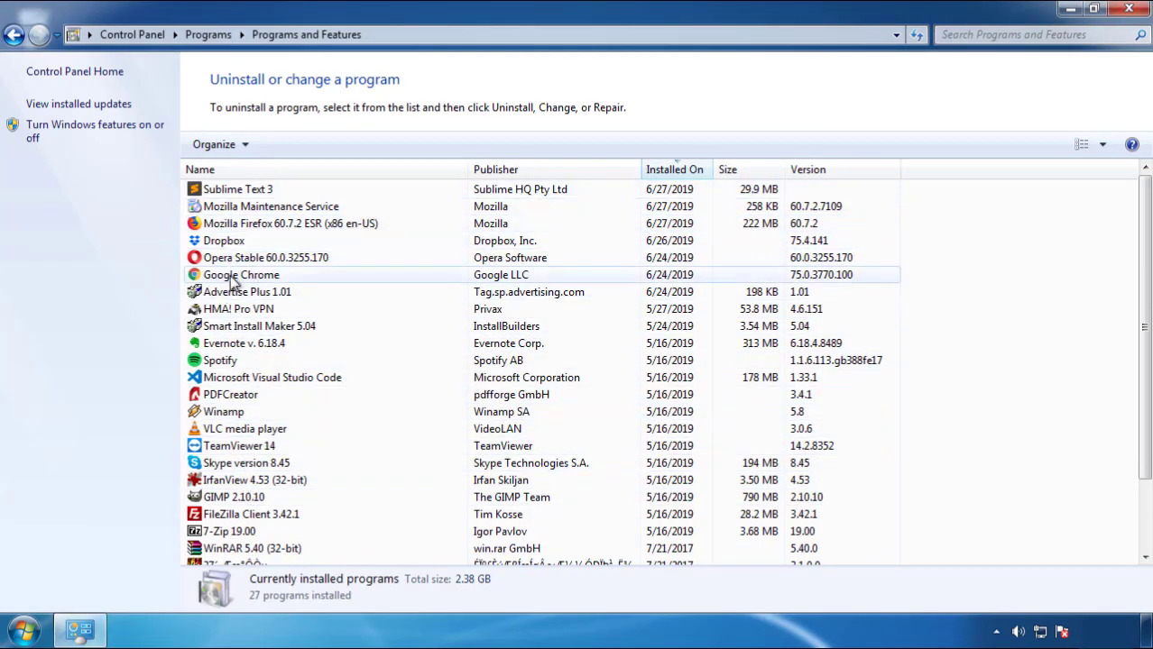
pyautogui.click(1130, 11)
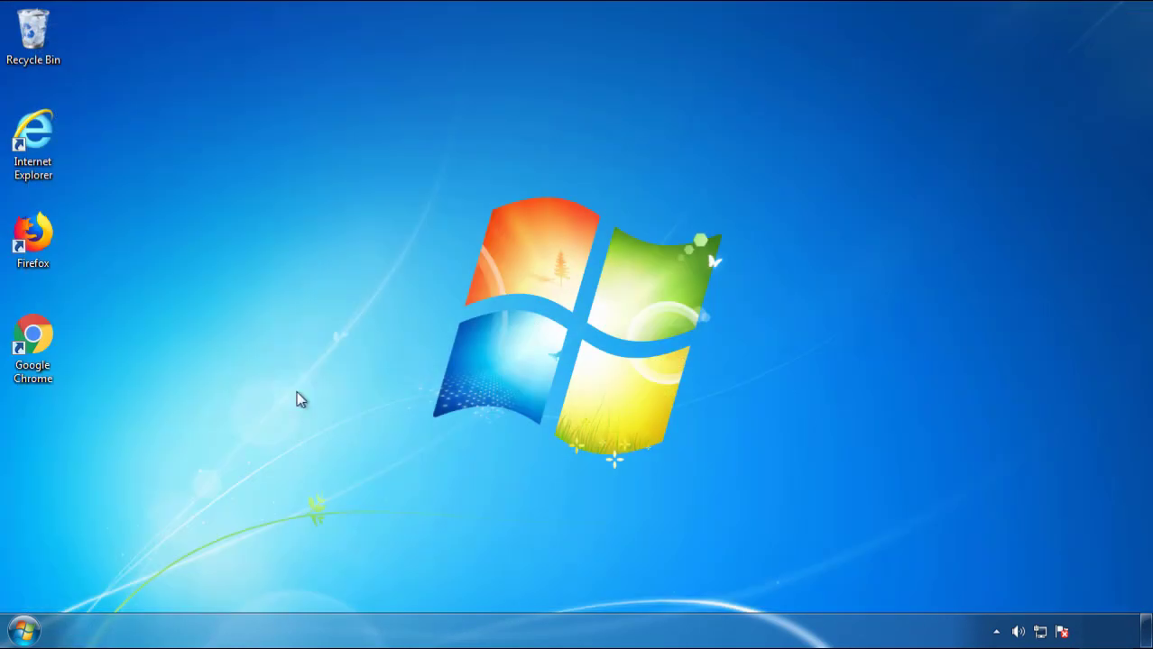
# Restart Windows and pick Safe Mode from the F8 boot options
pyautogui.click(20, 637)
pyautogui.click(314, 584)
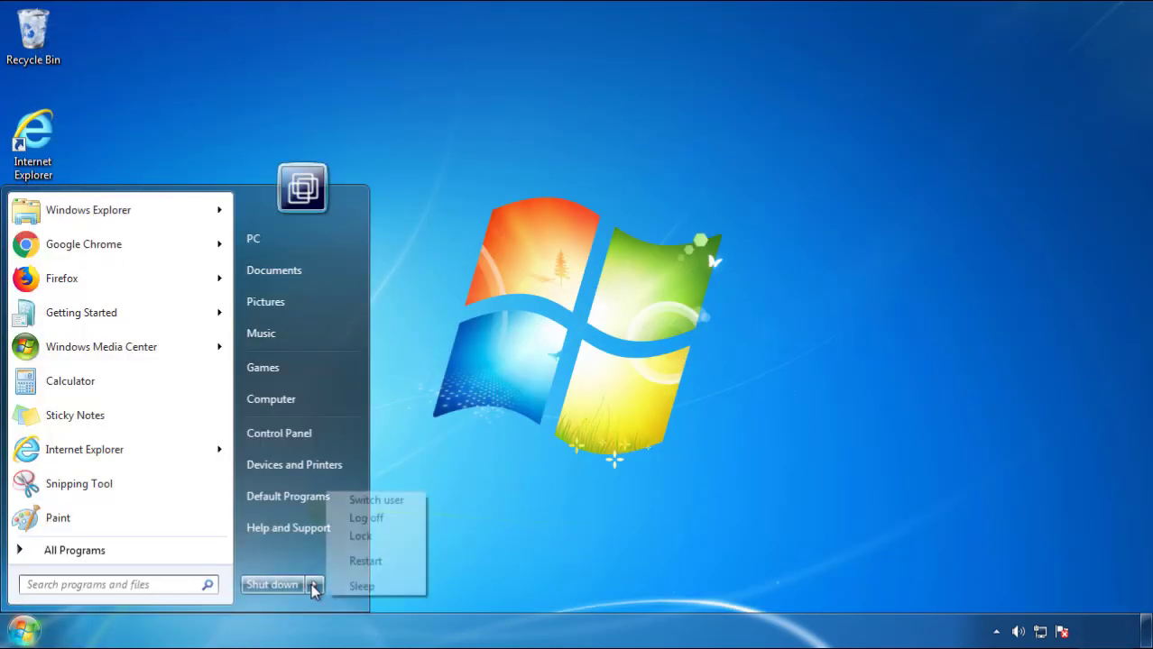
pyautogui.click(603, 494)
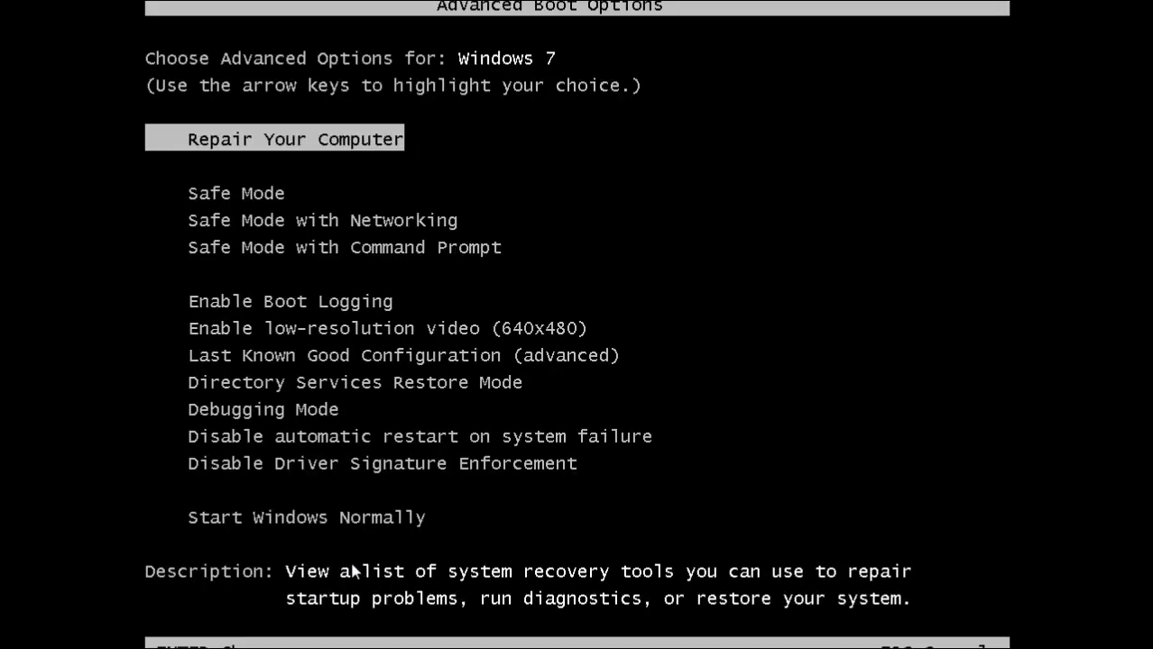
pyautogui.press('Down')
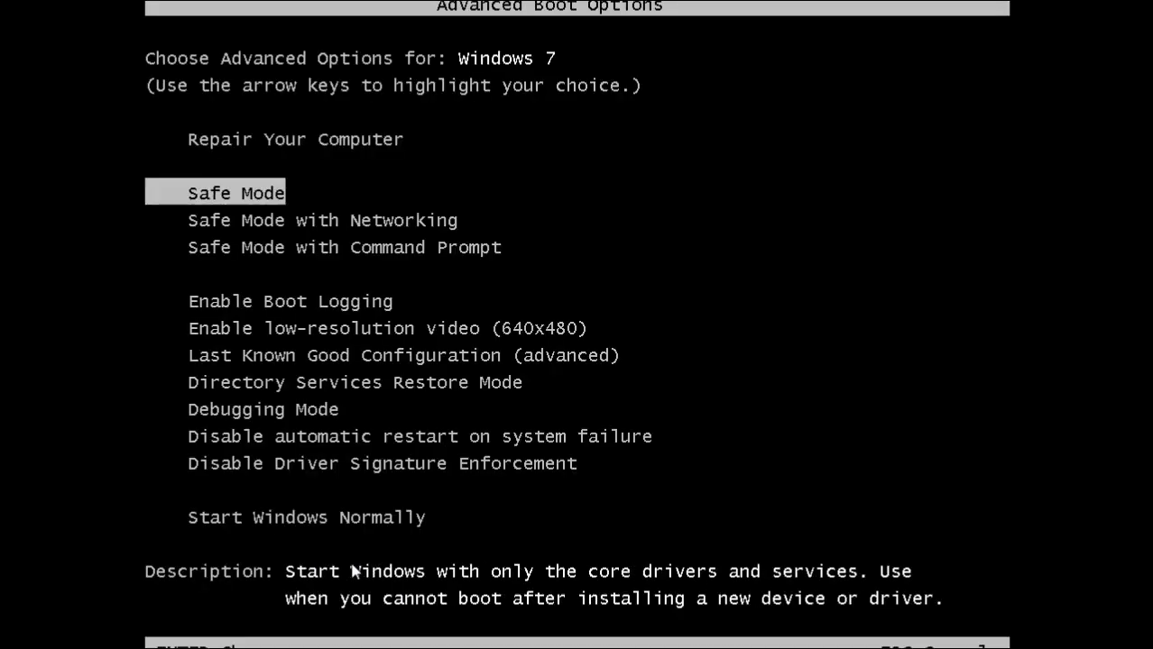
pyautogui.press('Return')
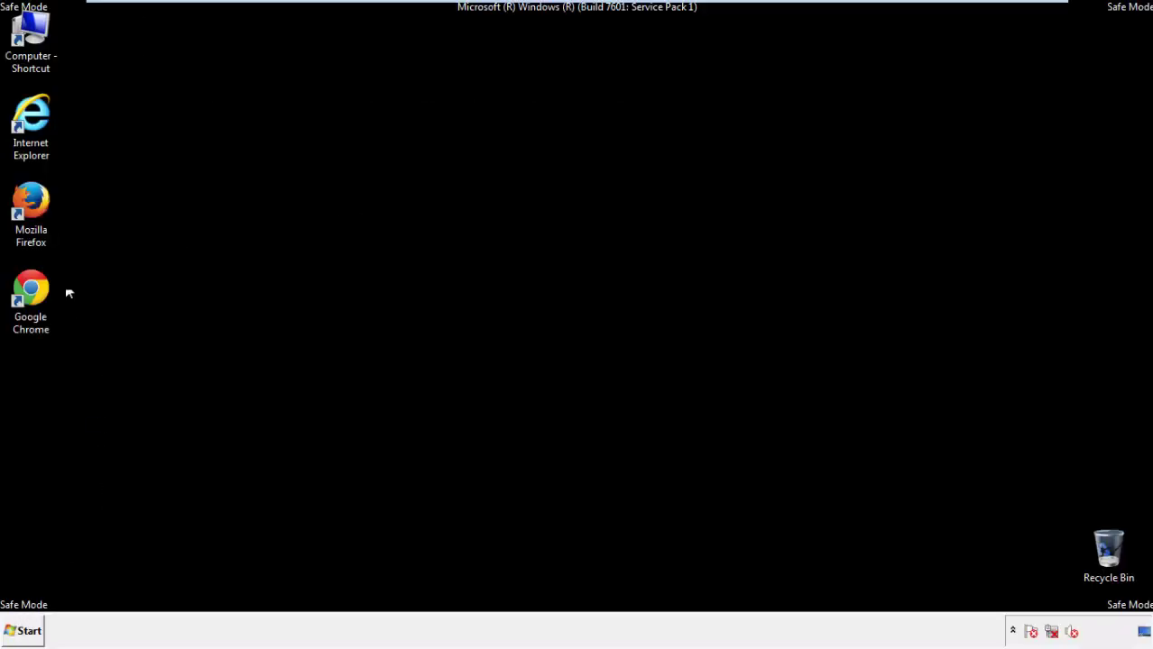
# Launch Firefox, decline the default-browser prompt, and keep the menu bar visible
pyautogui.doubleClick(41, 211)
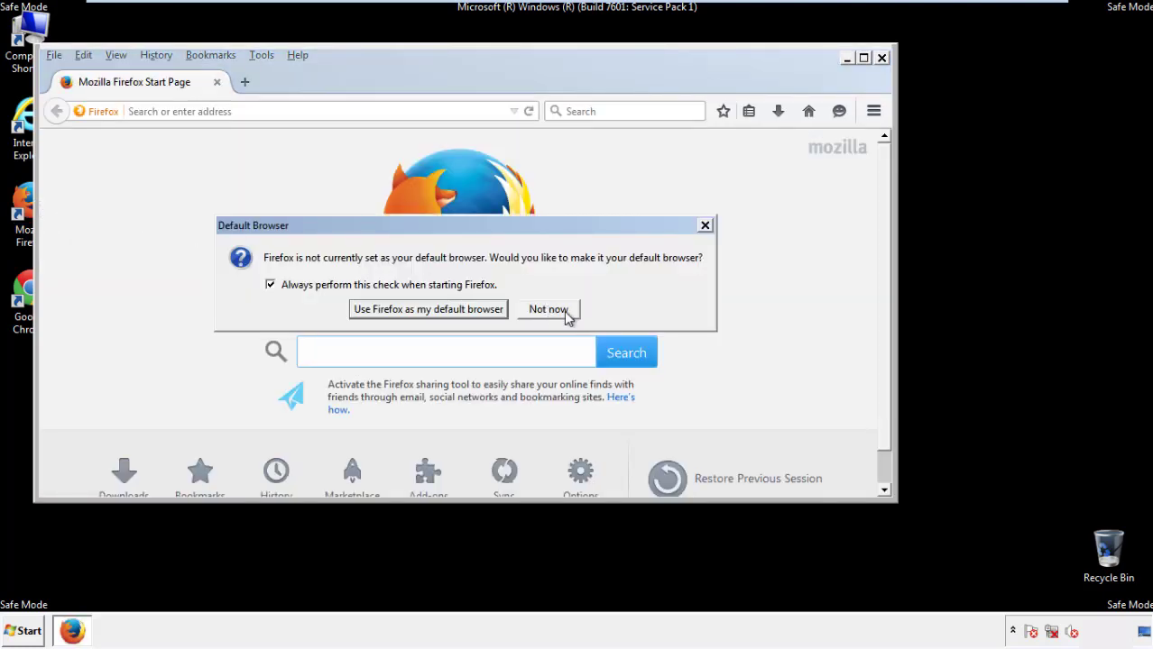
pyautogui.click(561, 310)
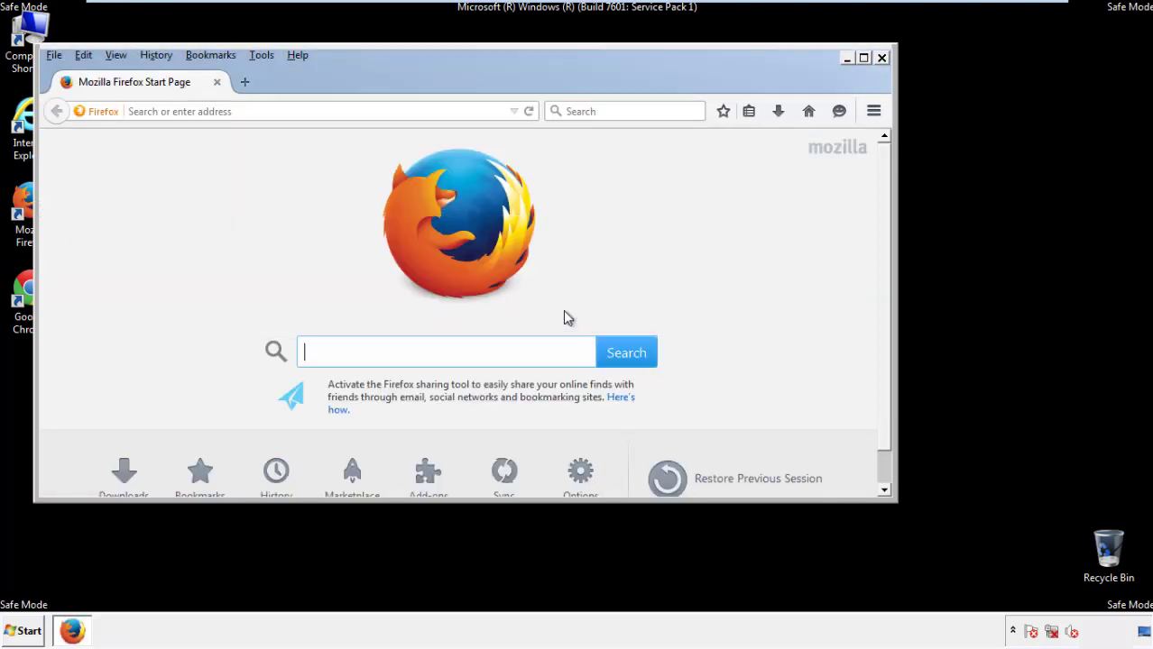
pyautogui.rightClick(356, 81)
pyautogui.click(383, 135)
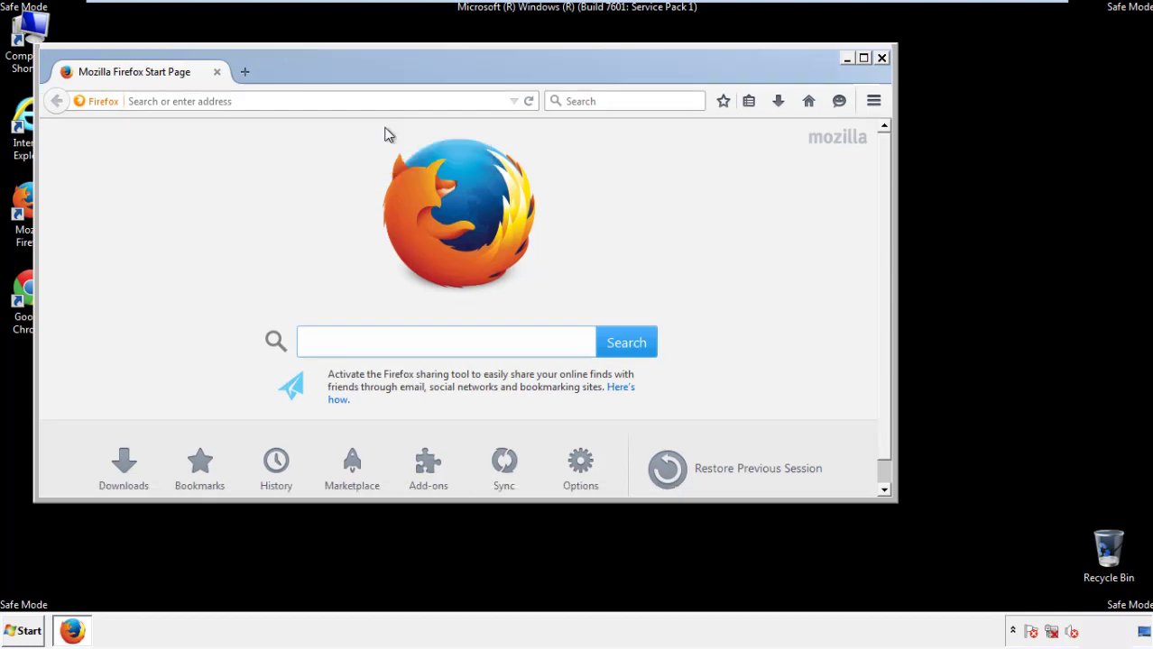
pyautogui.rightClick(365, 75)
pyautogui.click(377, 138)
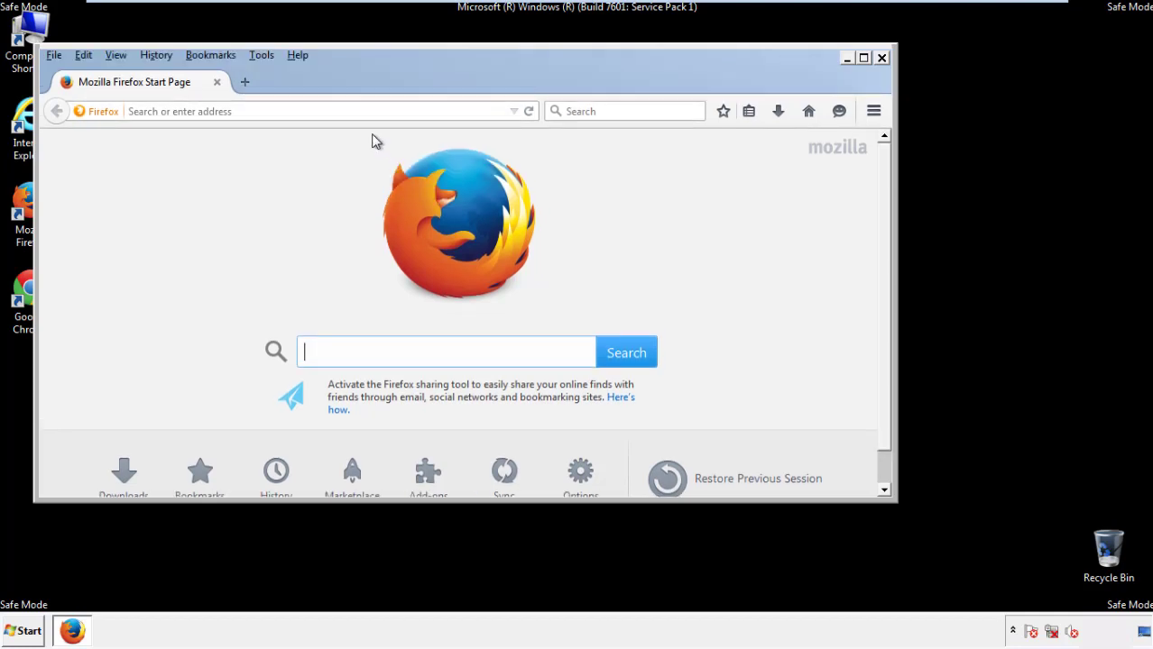
# Clear Firefox's recent history for Everything with all data types ticked
pyautogui.click(160, 56)
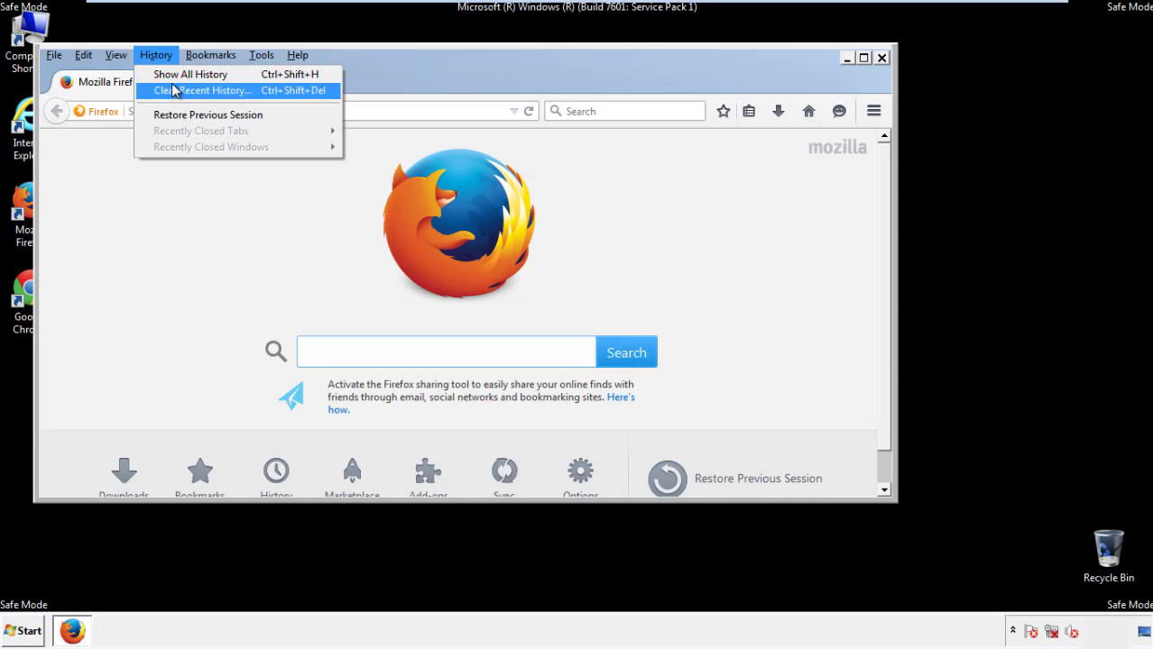
pyautogui.click(176, 90)
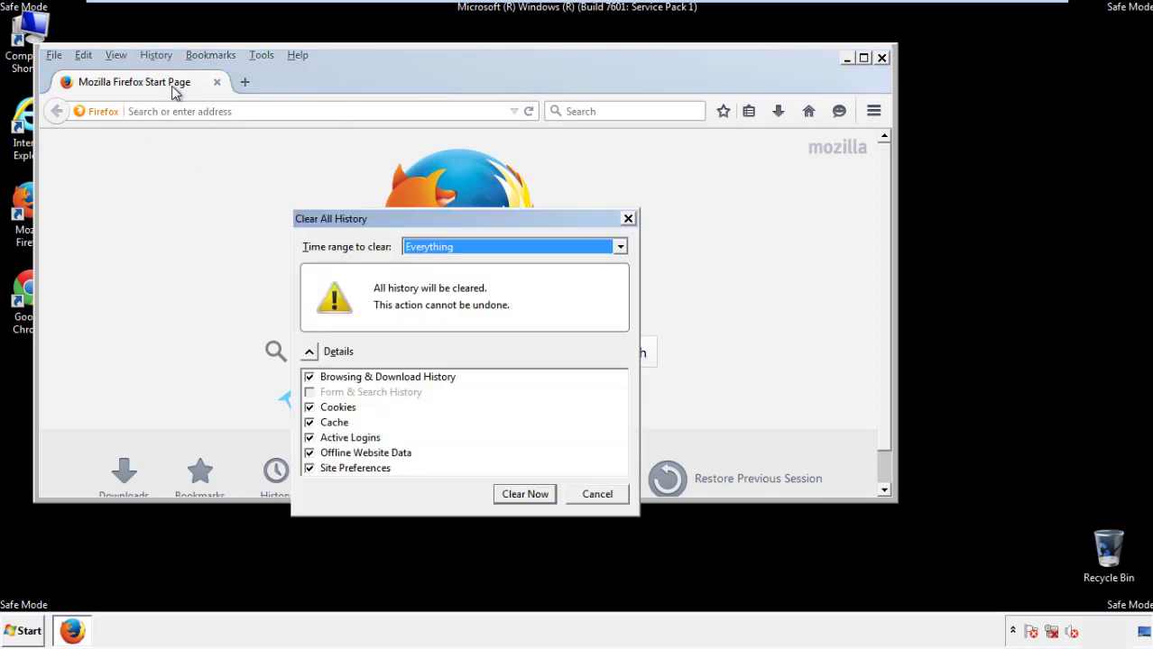
pyautogui.click(428, 250)
pyautogui.click(433, 338)
pyautogui.click(309, 453)
pyautogui.click(309, 453)
pyautogui.click(309, 470)
pyautogui.click(309, 470)
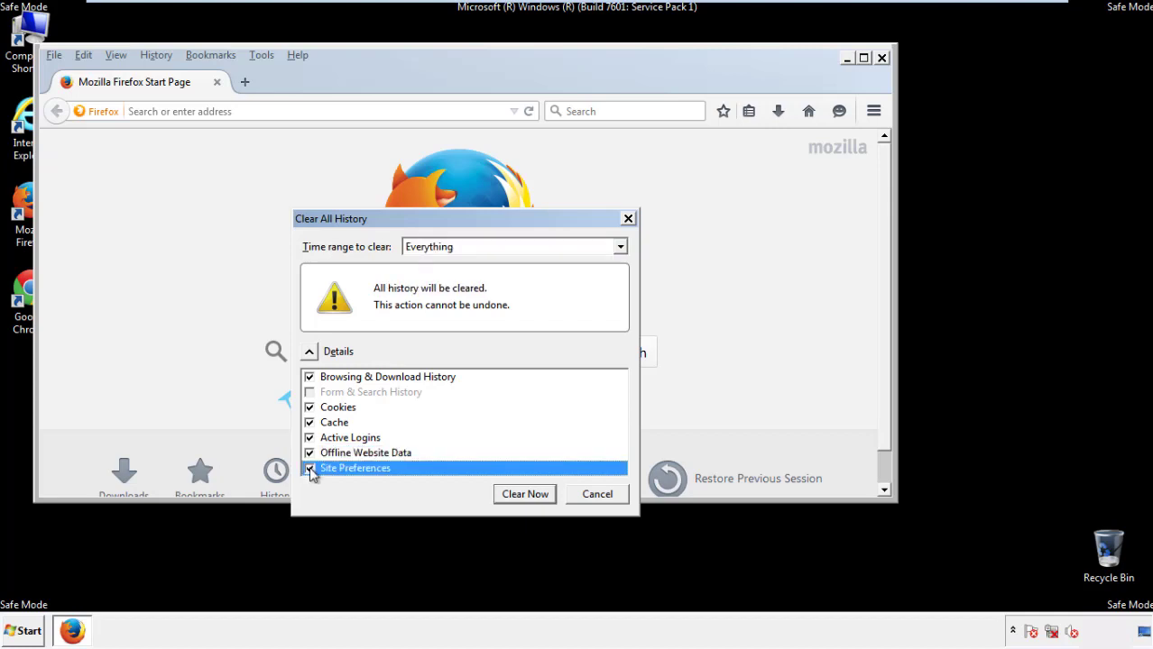
pyautogui.click(524, 494)
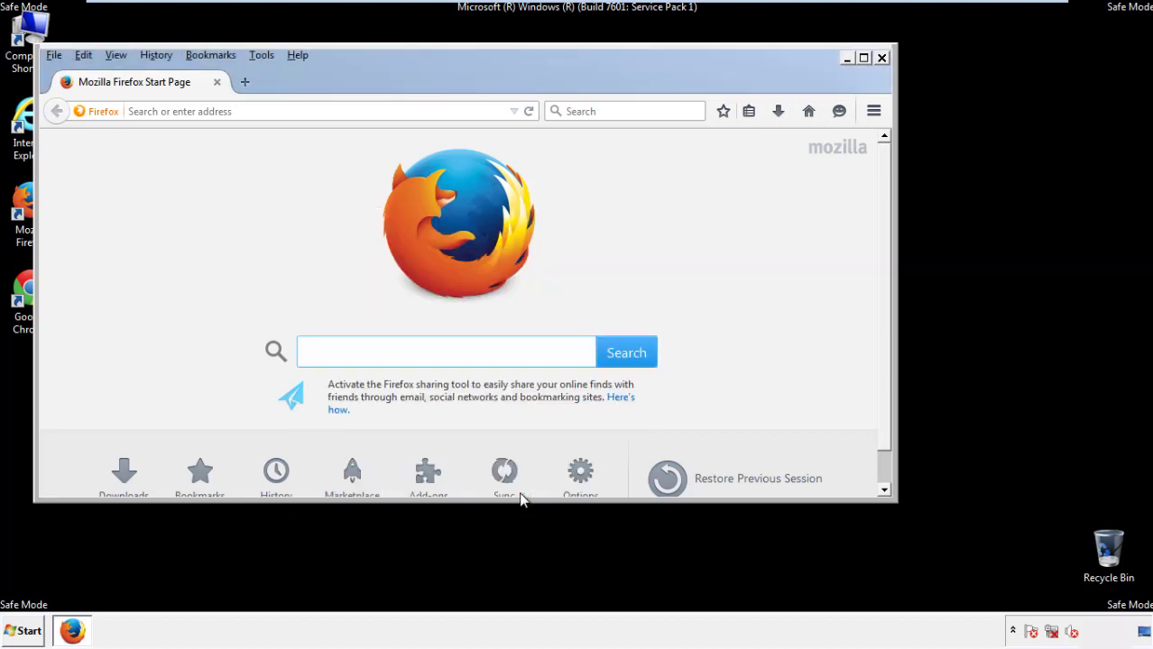
# Refresh Firefox to defaults from Troubleshooting Information, removing add-ons
pyautogui.click(297, 55)
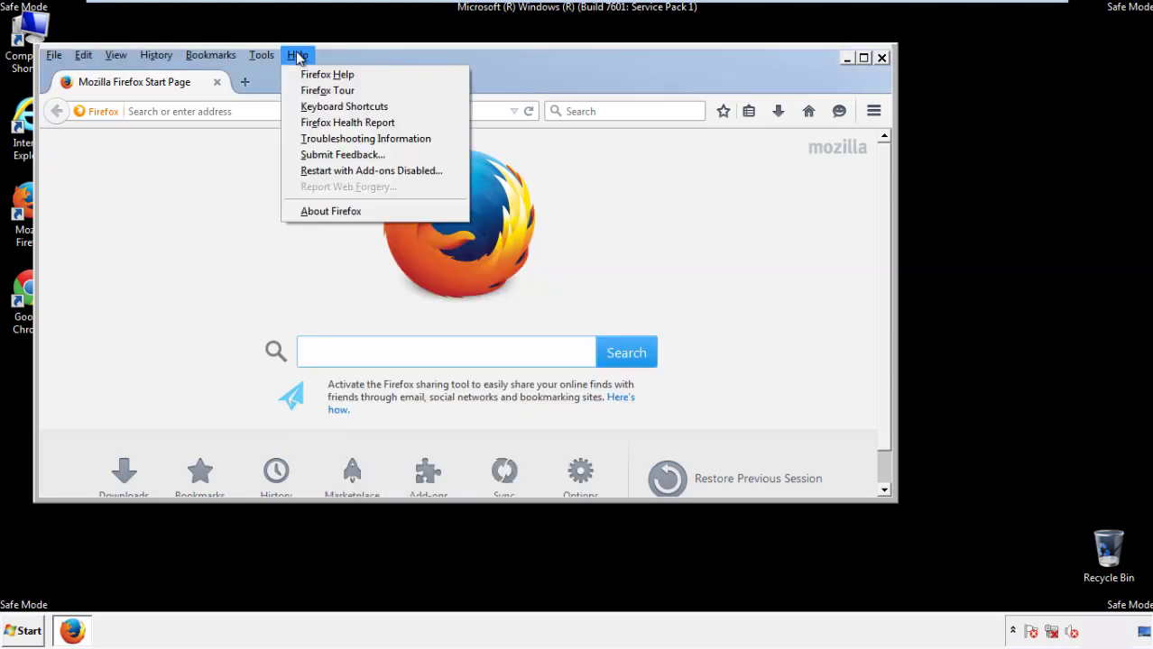
pyautogui.click(334, 138)
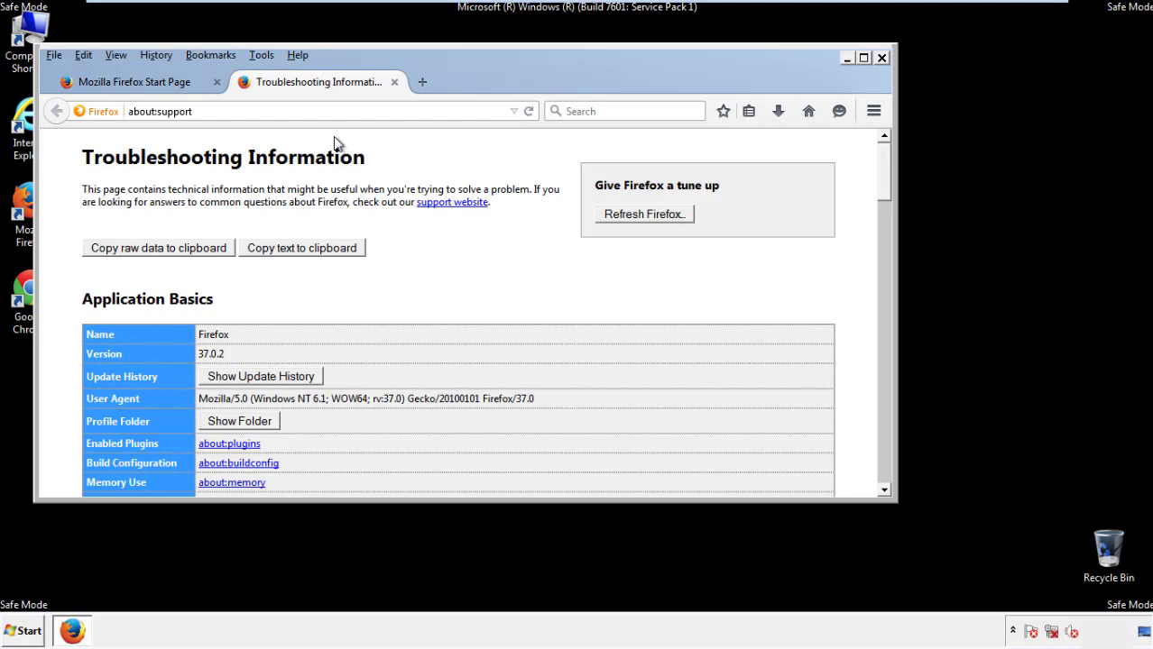
pyautogui.click(669, 218)
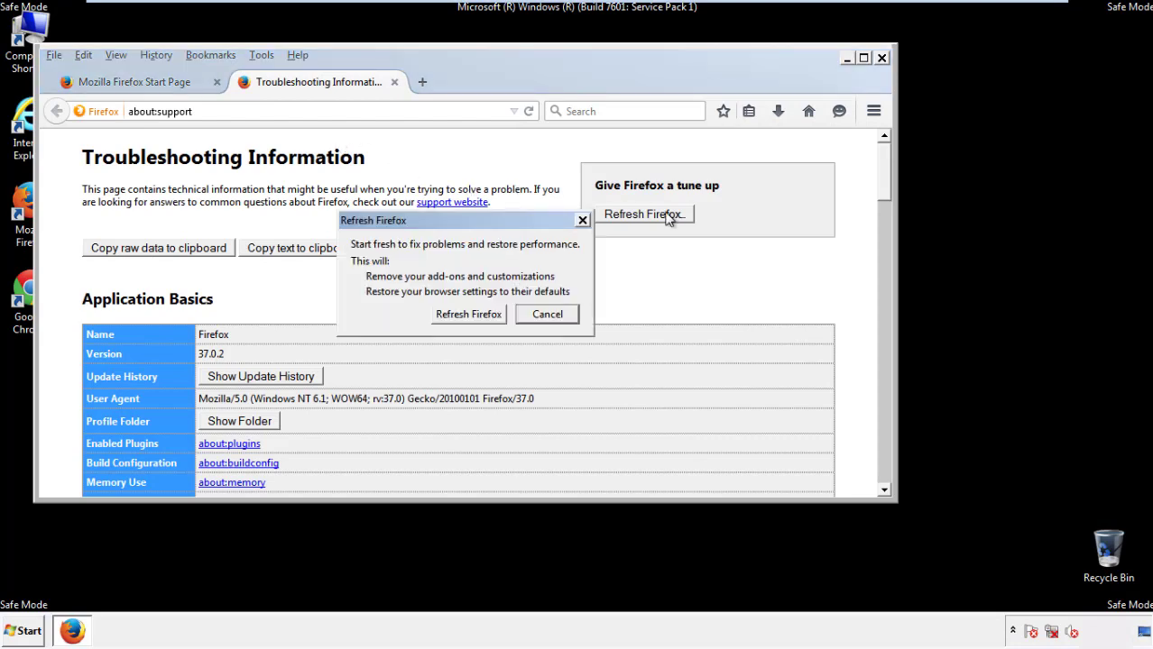
pyautogui.click(468, 314)
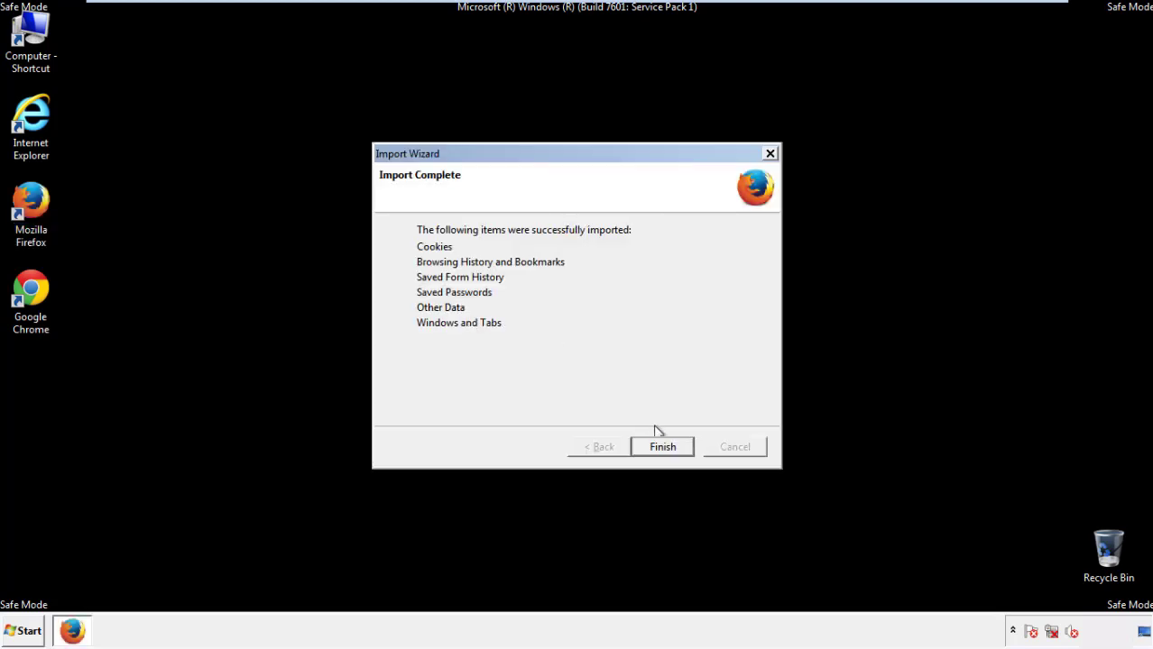
pyautogui.click(663, 448)
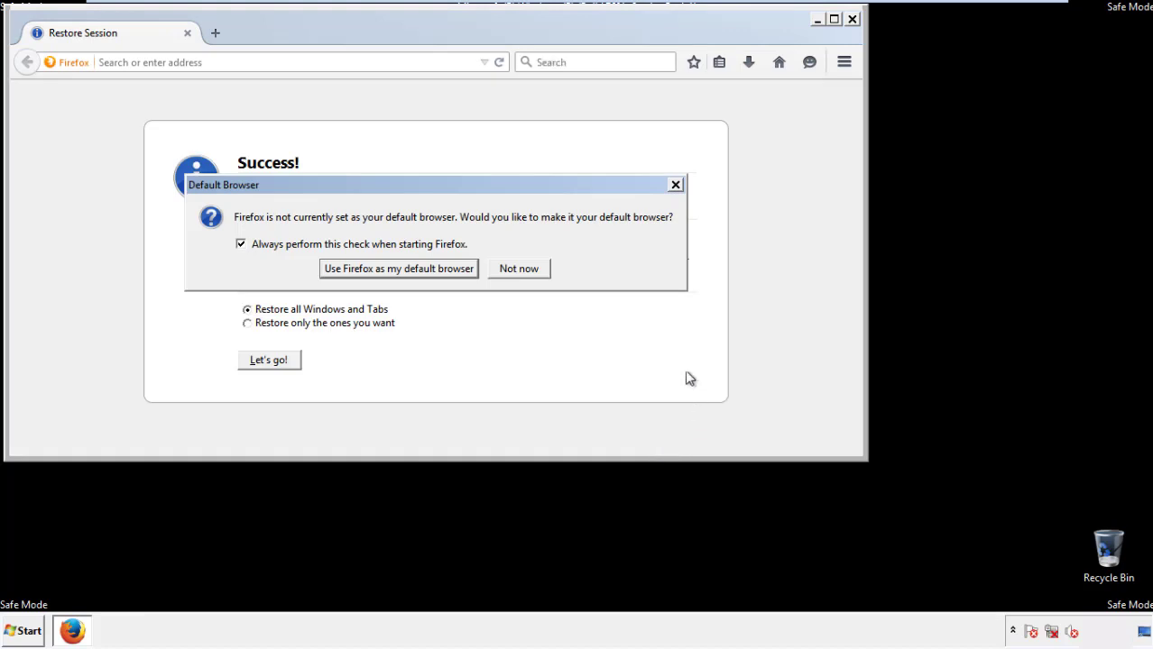
pyautogui.click(518, 270)
# Close Firefox and launch Google Chrome
pyautogui.click(852, 18)
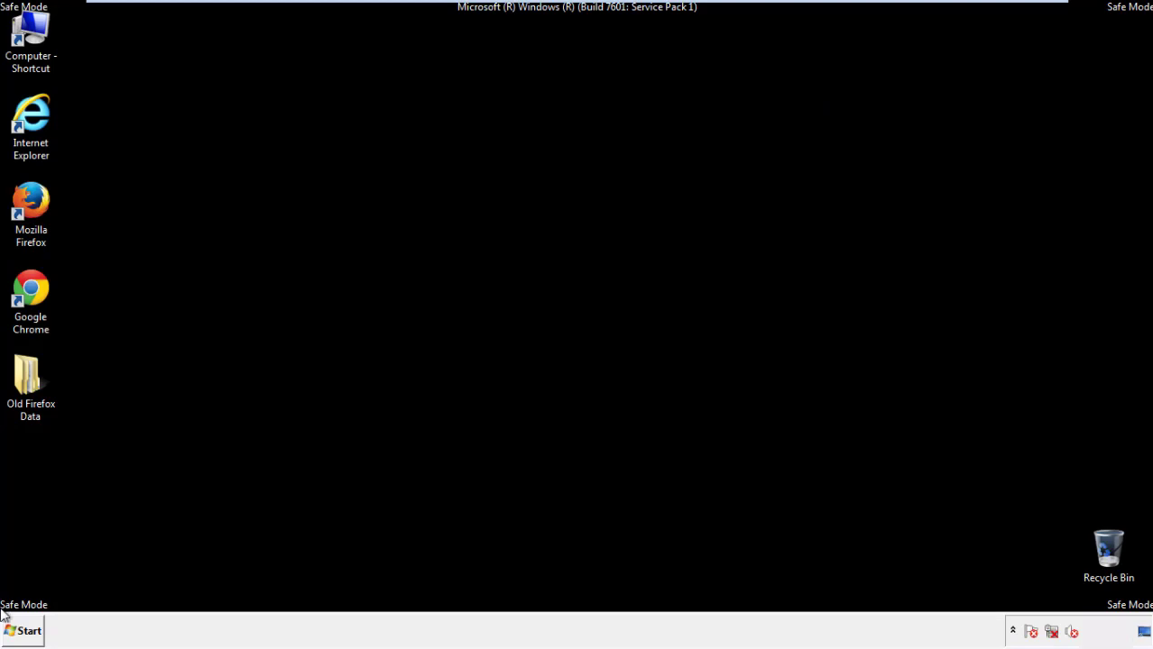
pyautogui.click(28, 287)
pyautogui.doubleClick(28, 286)
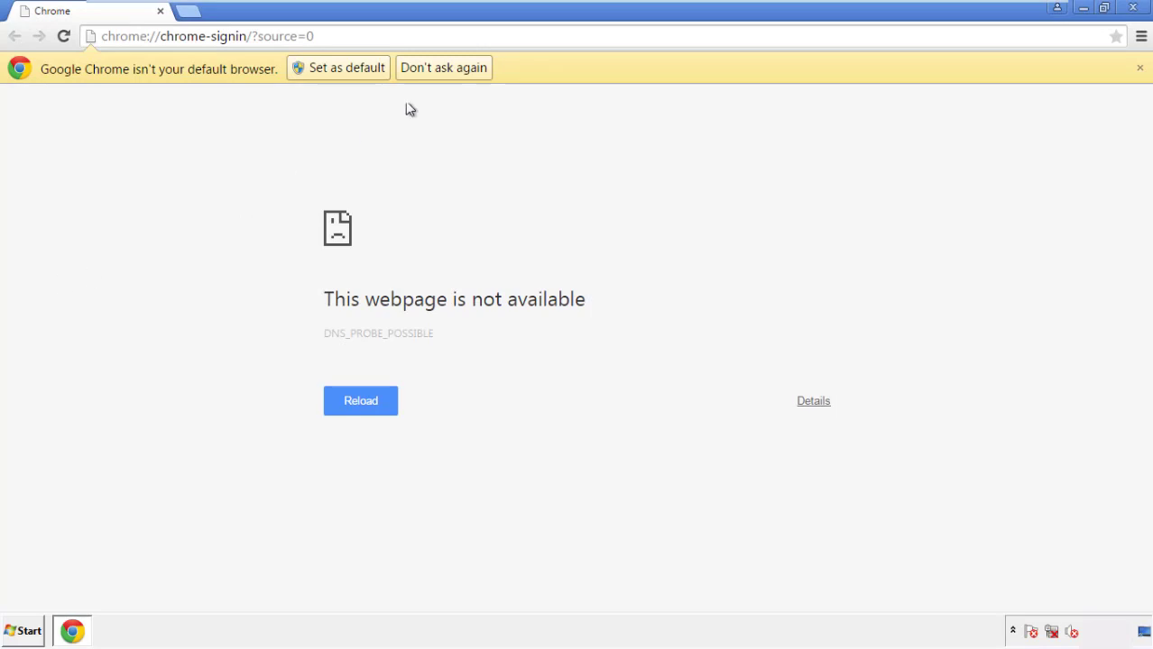
# Silence Chrome's default-browser prompt and reach Clear browsing data under Settings History
pyautogui.click(464, 69)
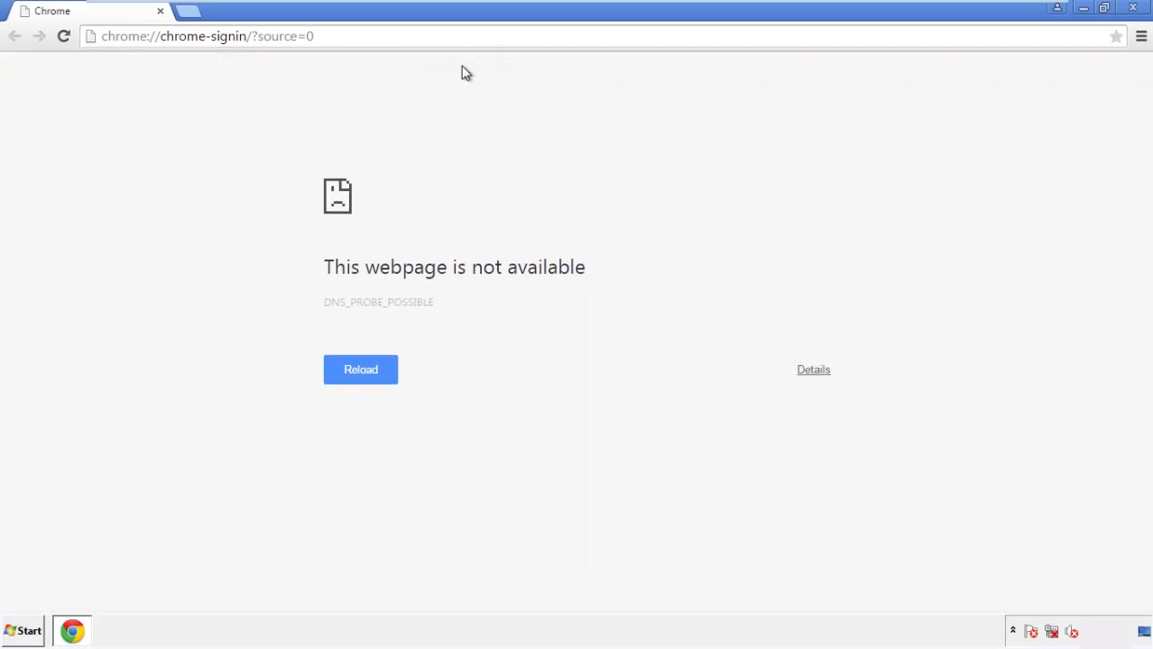
pyautogui.click(1141, 38)
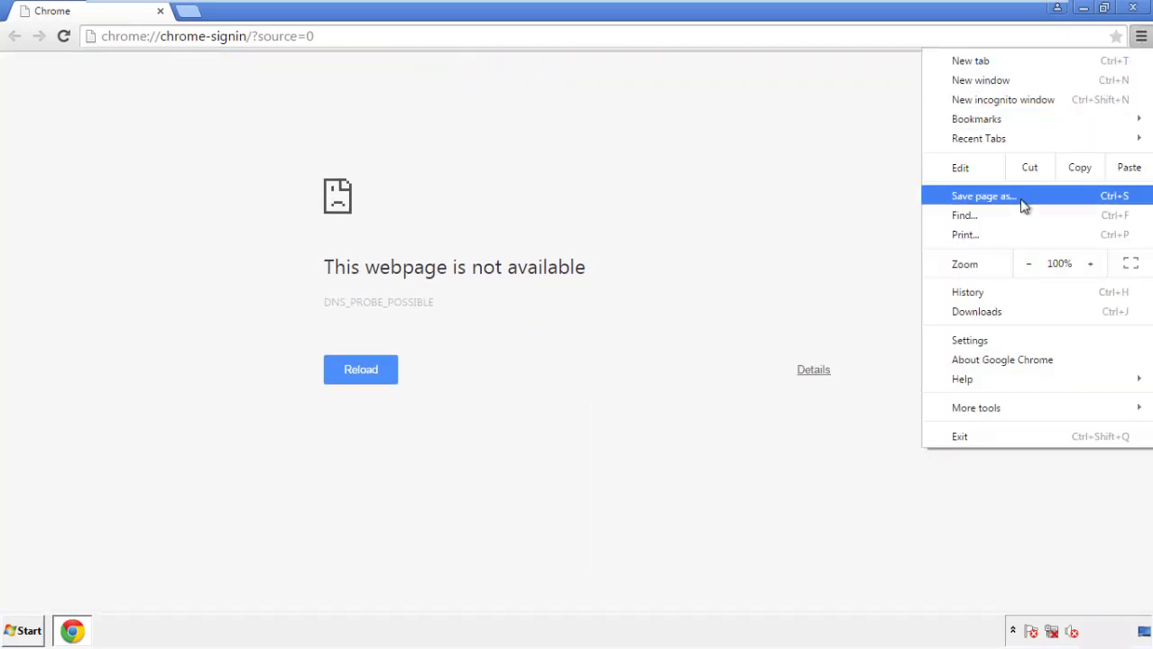
pyautogui.click(974, 340)
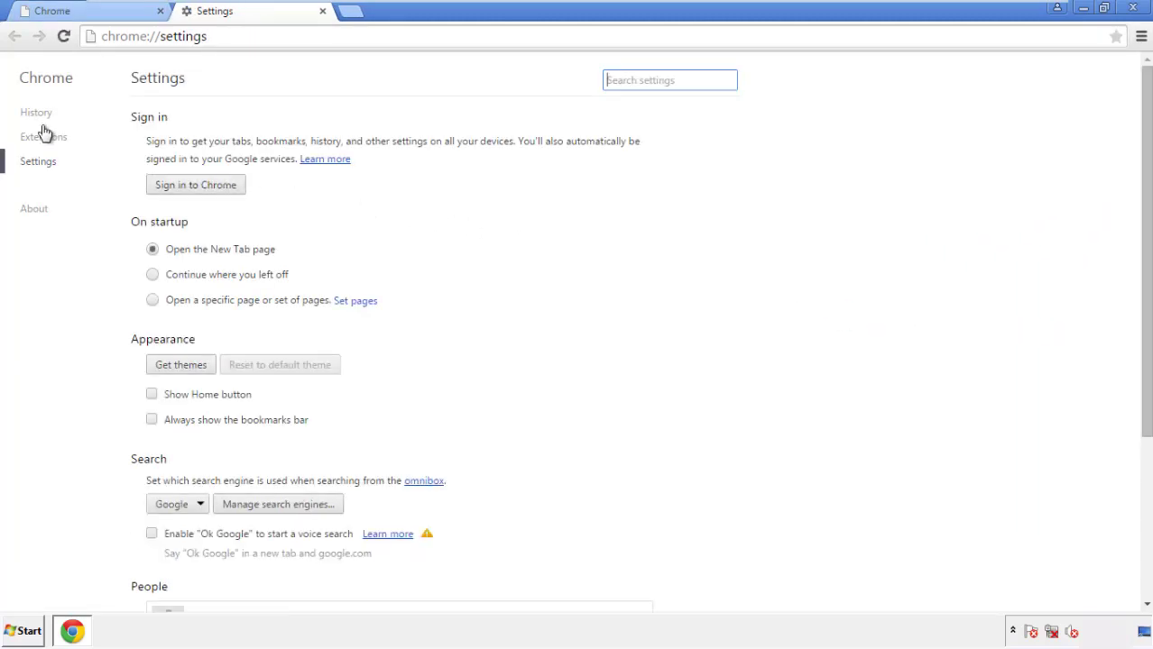
pyautogui.click(41, 115)
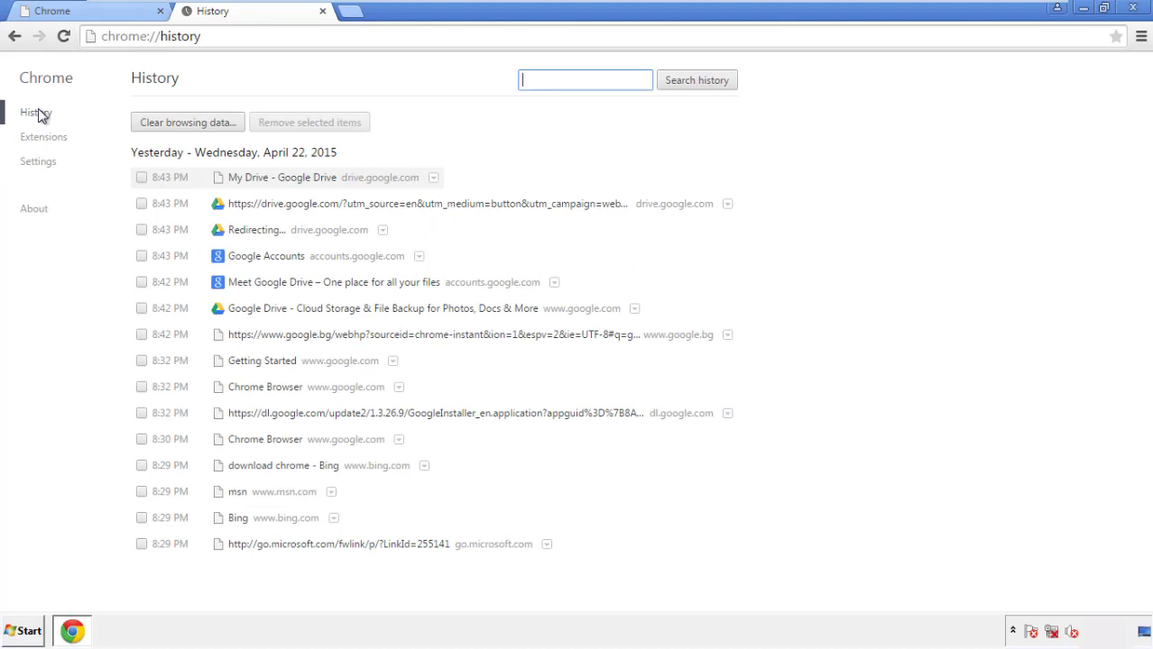
pyautogui.click(173, 126)
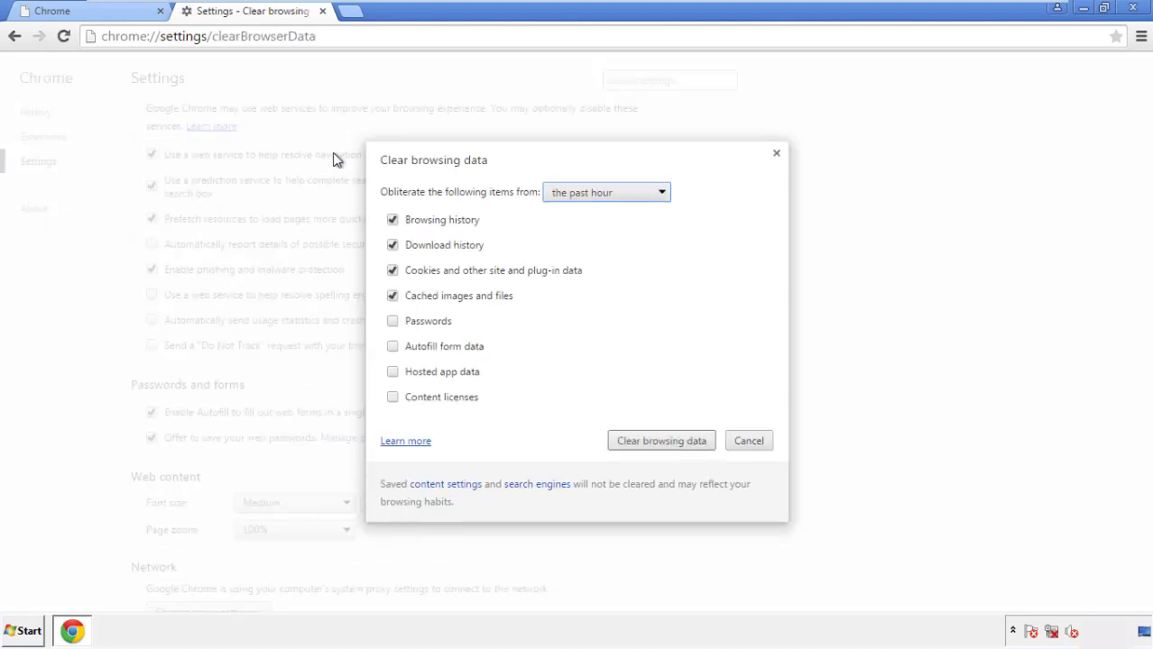
# Clear browsing data from the beginning of time, including autofill form data
pyautogui.click(580, 195)
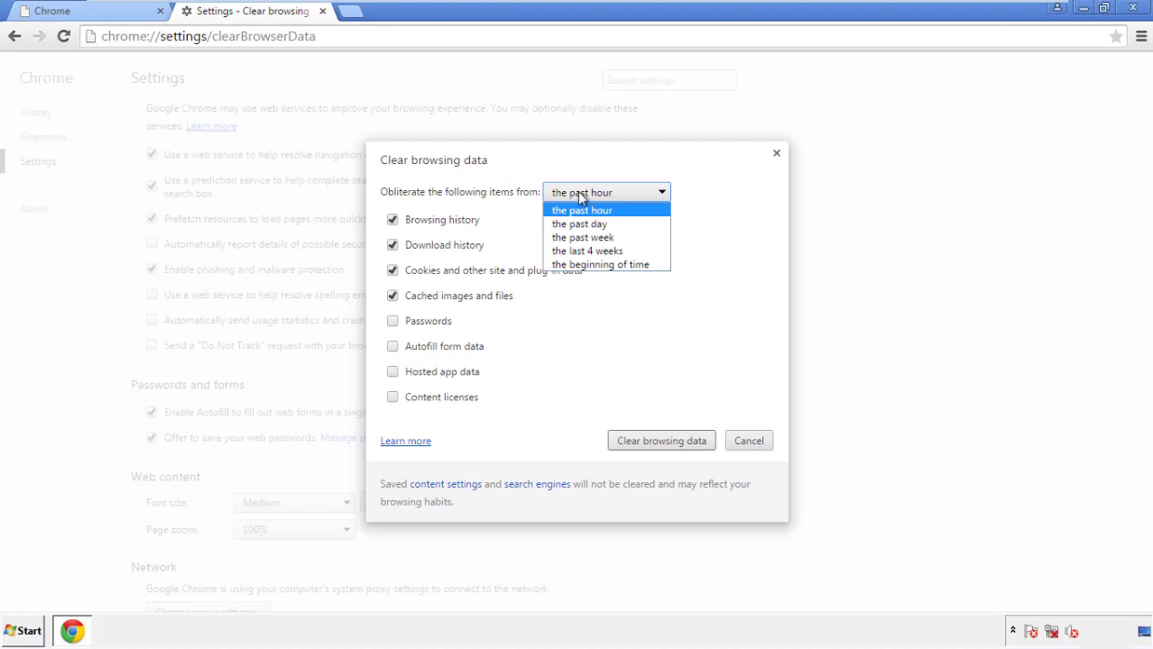
pyautogui.click(577, 265)
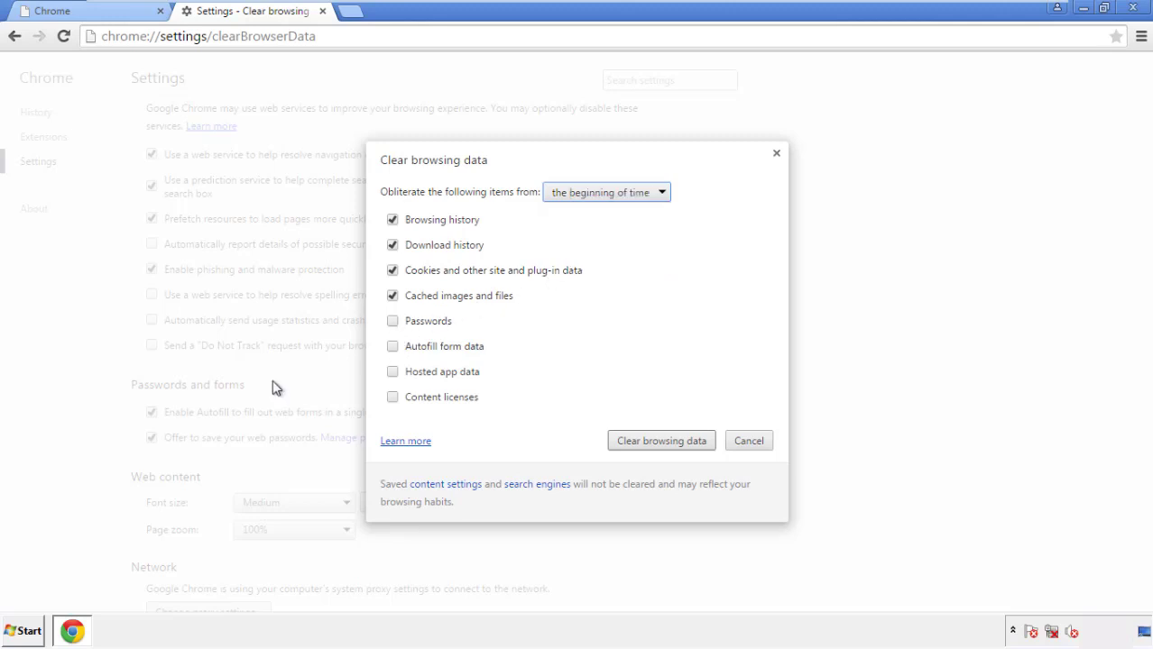
pyautogui.click(397, 350)
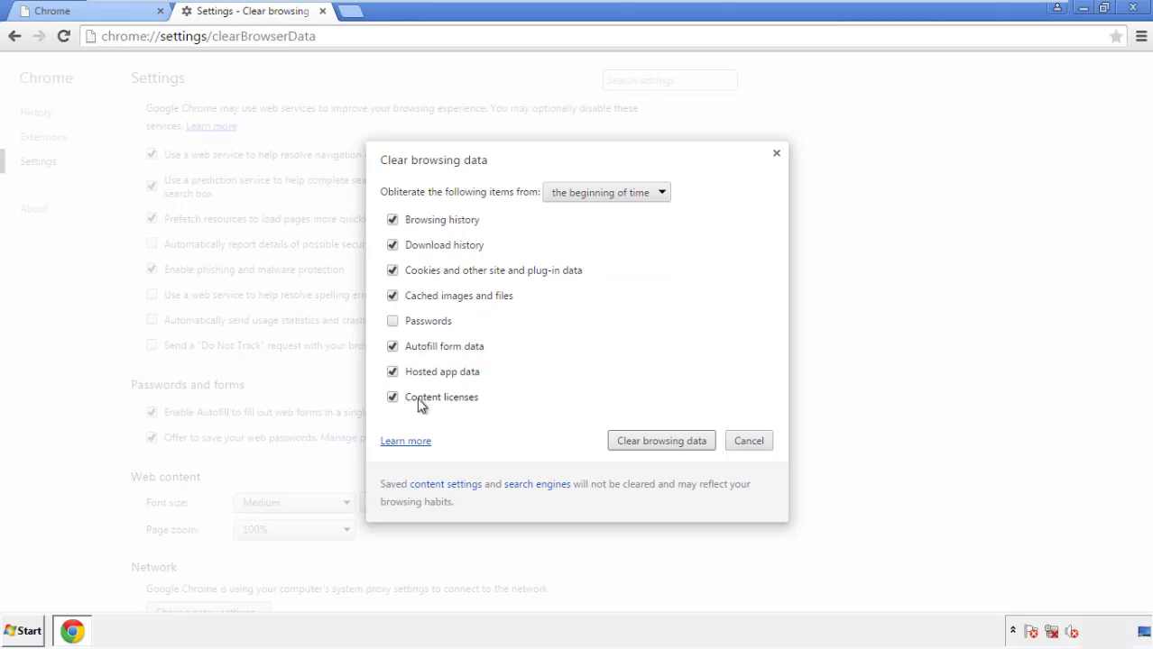
pyautogui.click(648, 444)
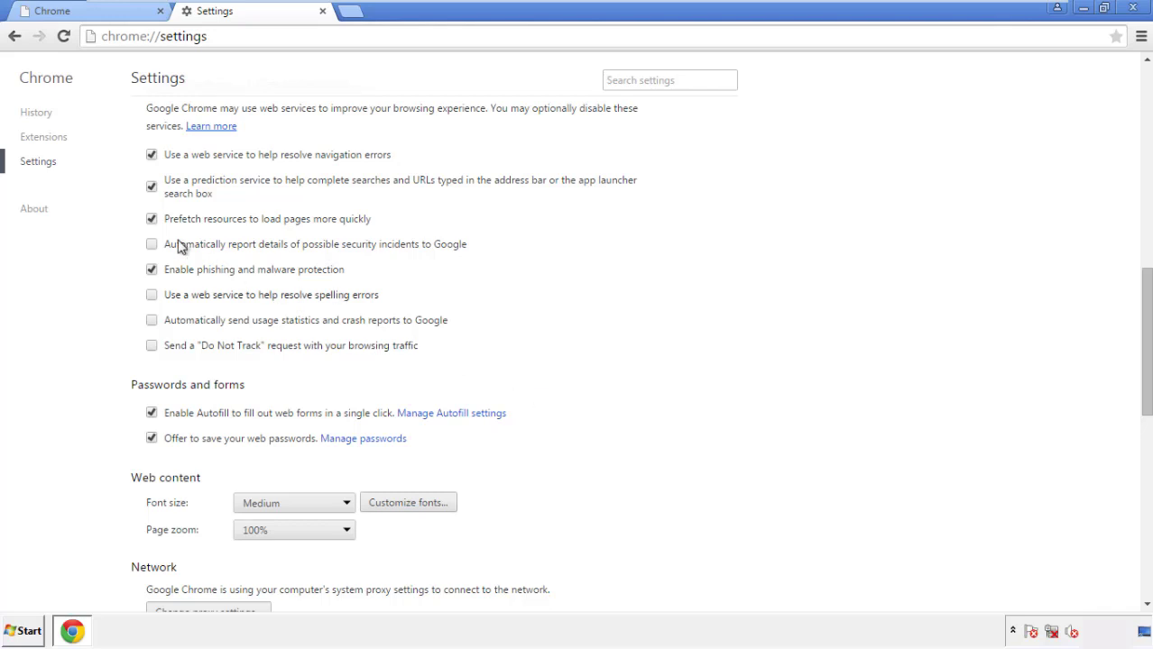
# Reset all Chrome settings to their defaults and close the browser
pyautogui.moveTo(1145, 287); pyautogui.dragTo(1122, 500)
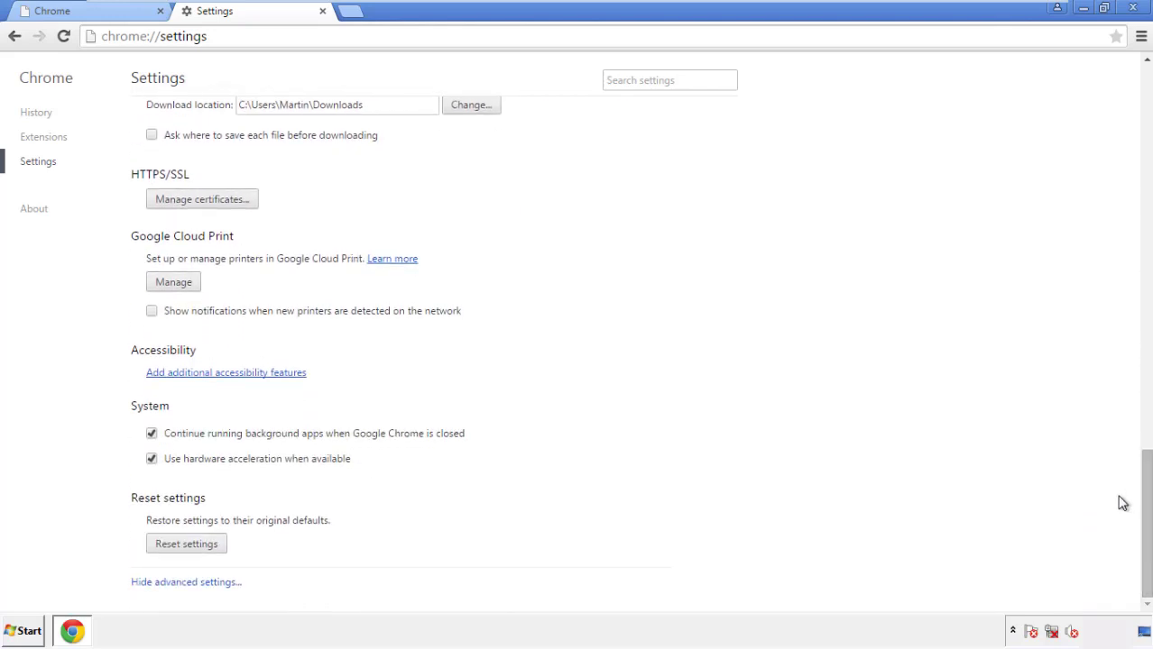
pyautogui.click(218, 552)
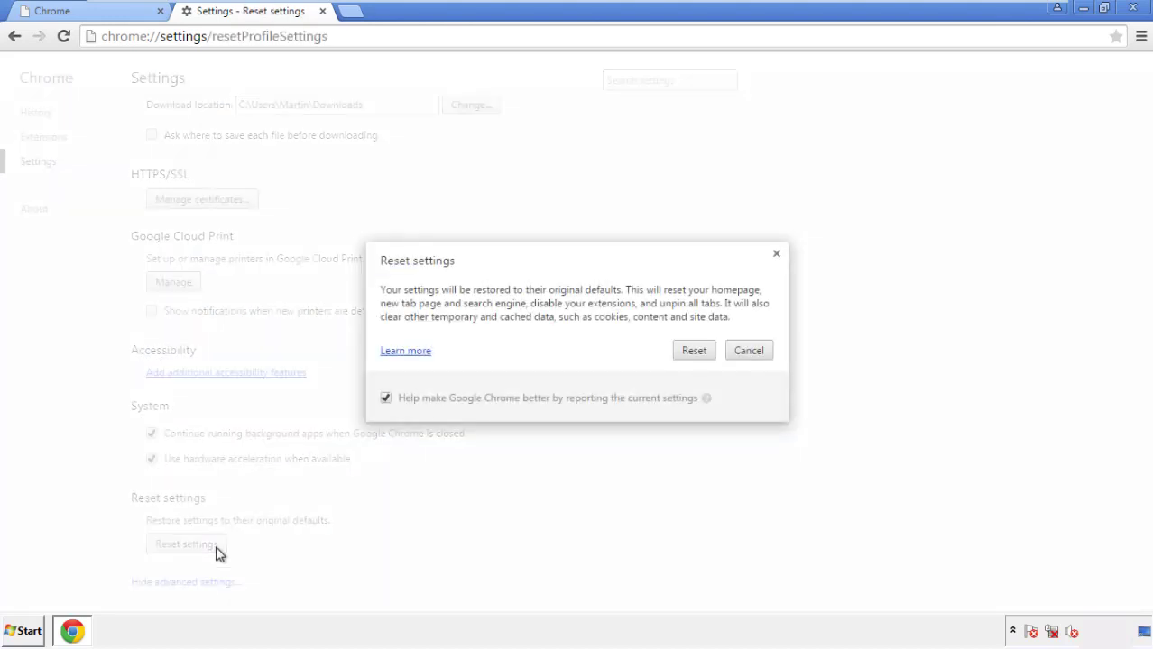
pyautogui.click(695, 351)
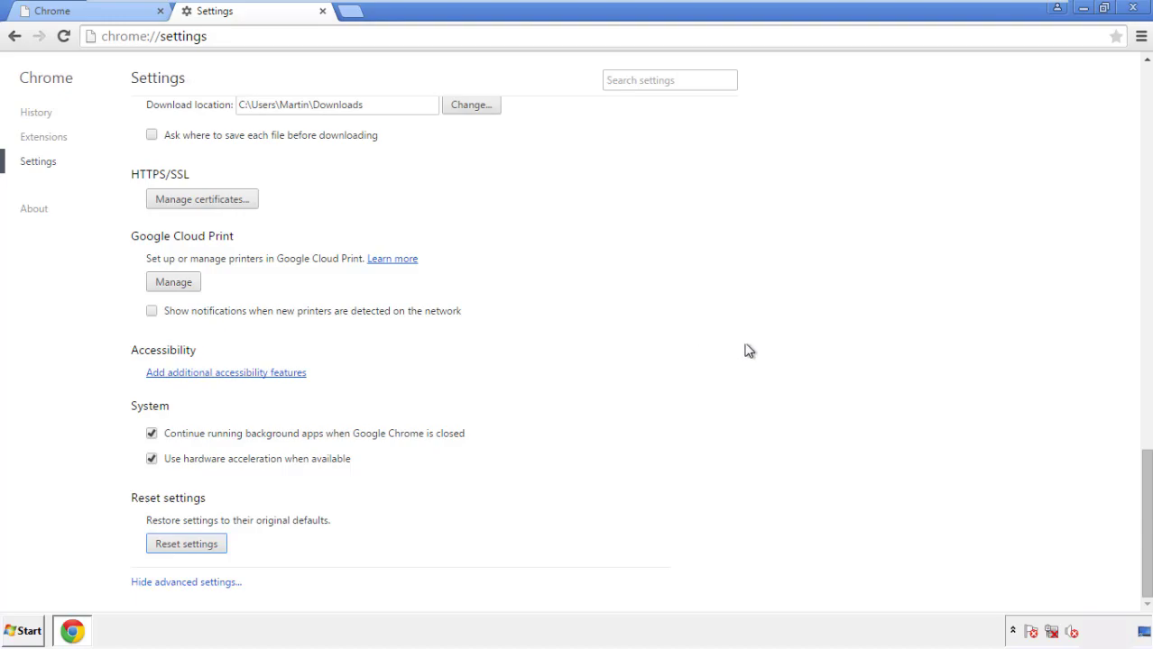
pyautogui.click(1133, 7)
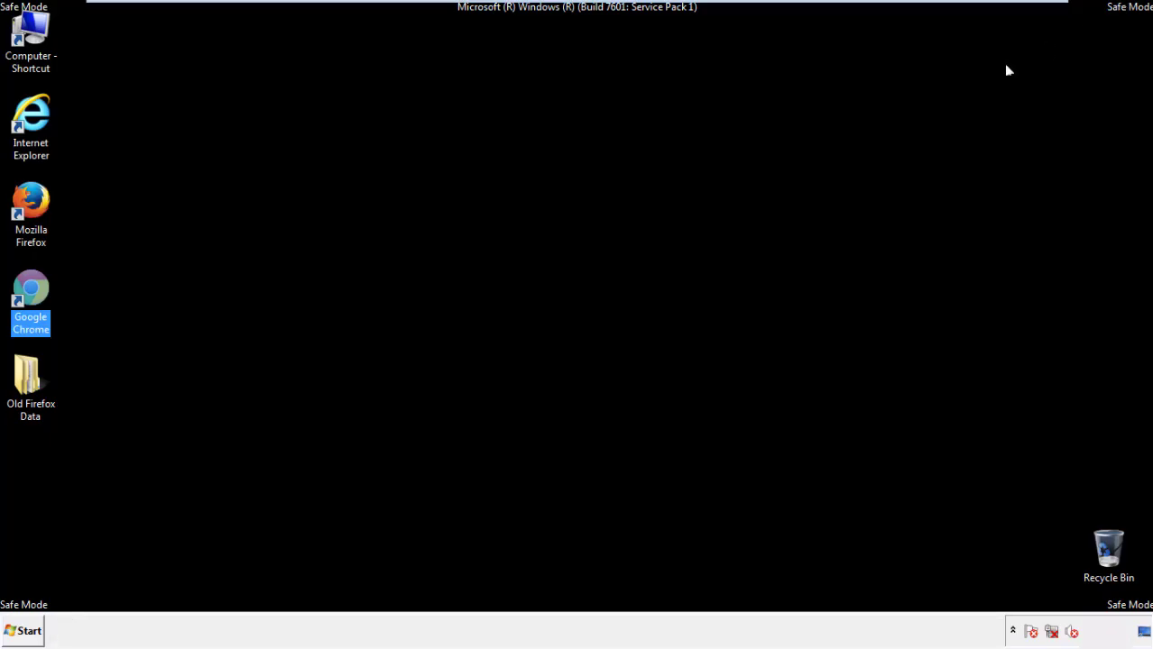
pyautogui.click(623, 292)
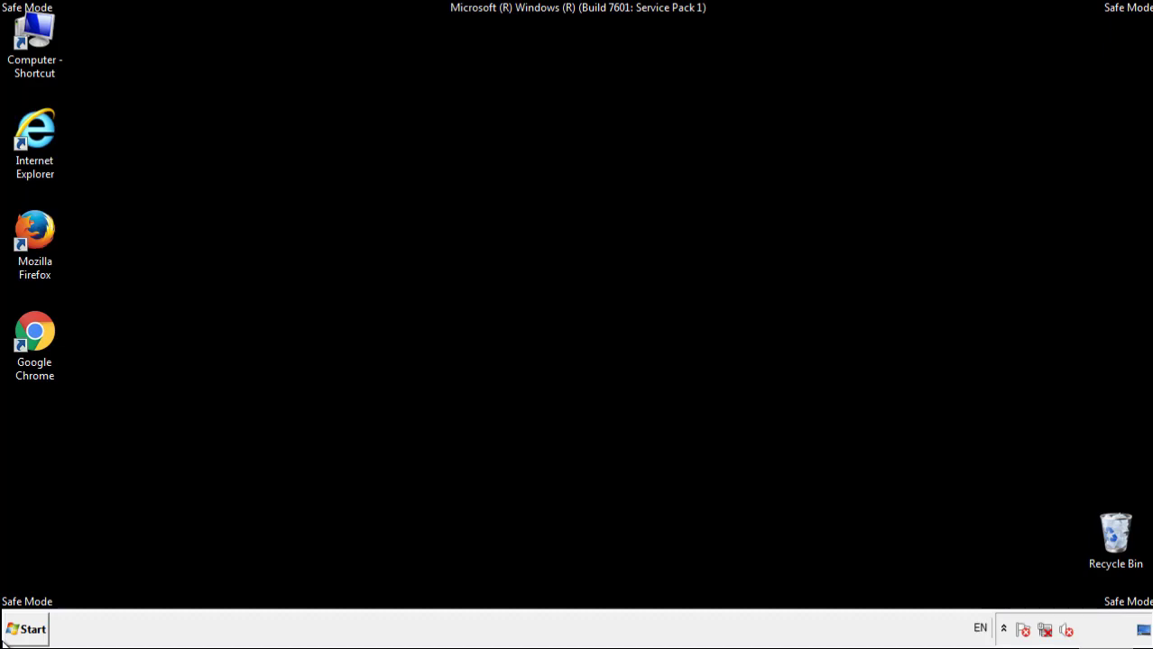
# Remove the Search Mine extension from Firefox's Add-ons Manager and close Firefox
pyautogui.doubleClick(44, 224)
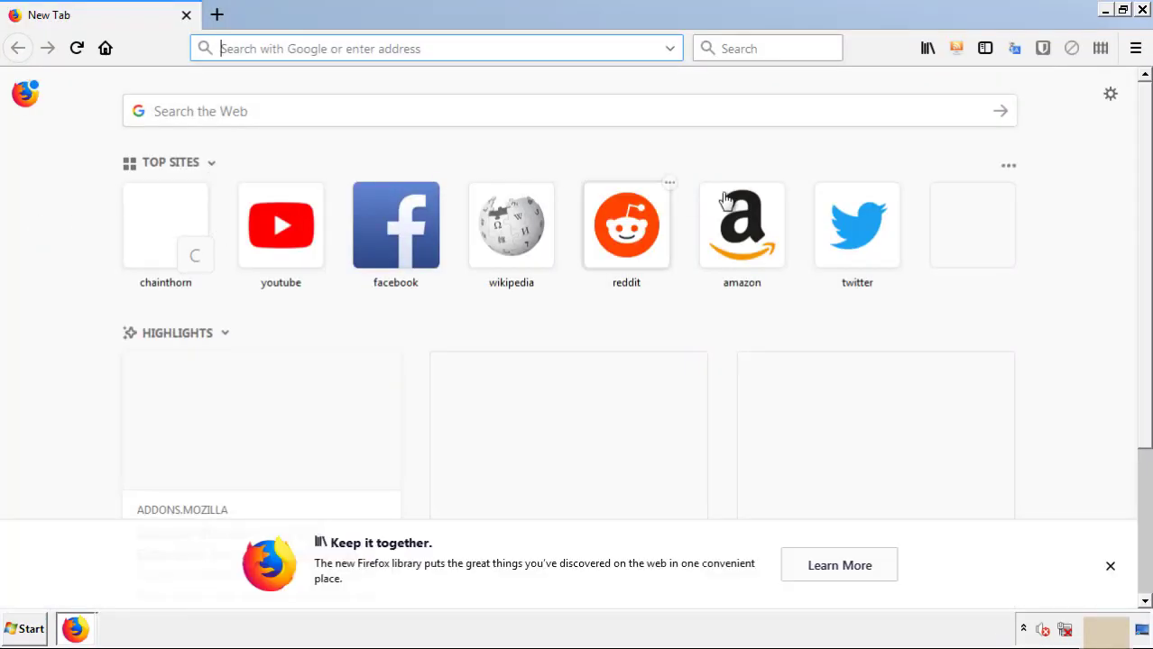
pyautogui.click(1136, 48)
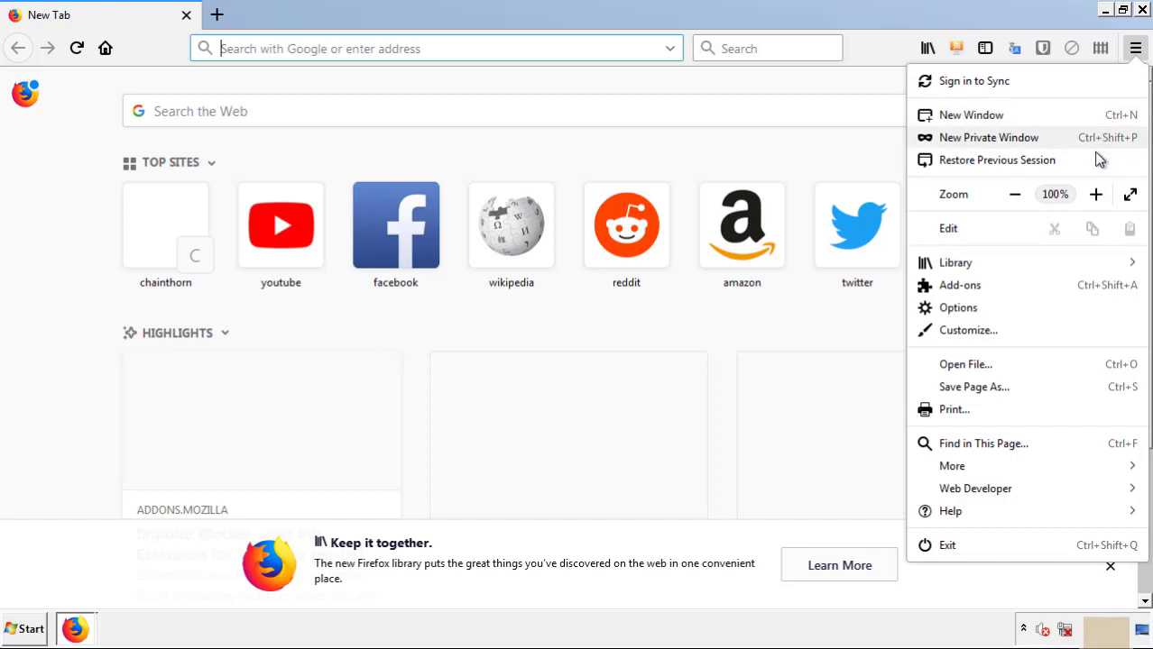
pyautogui.click(1066, 302)
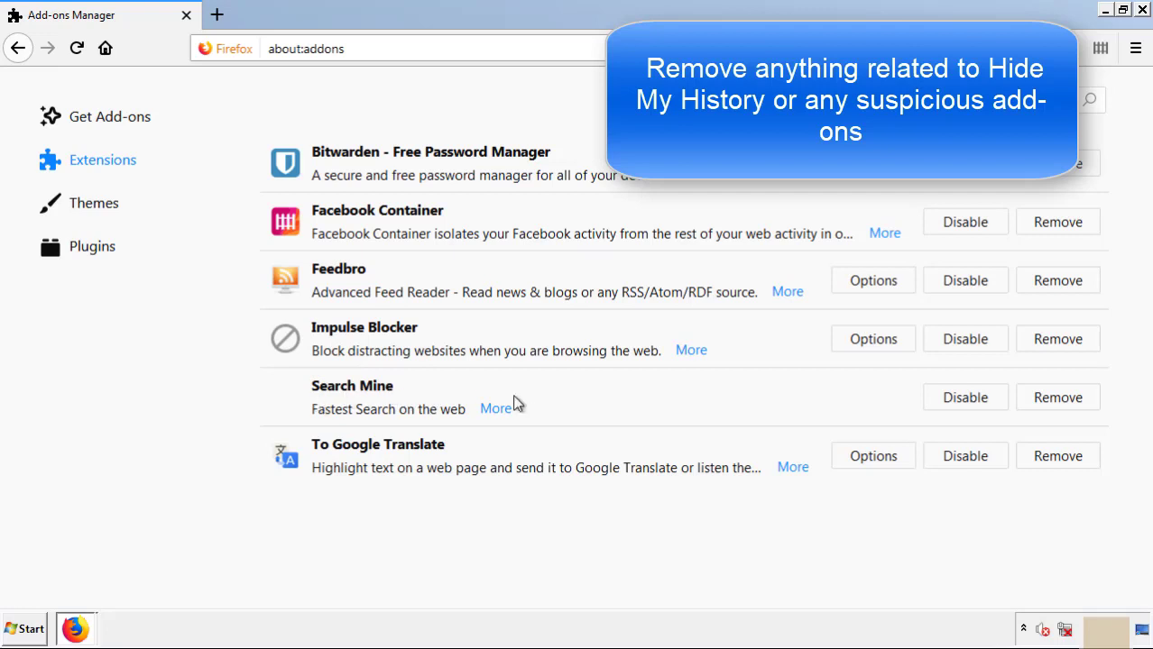
pyautogui.click(1055, 405)
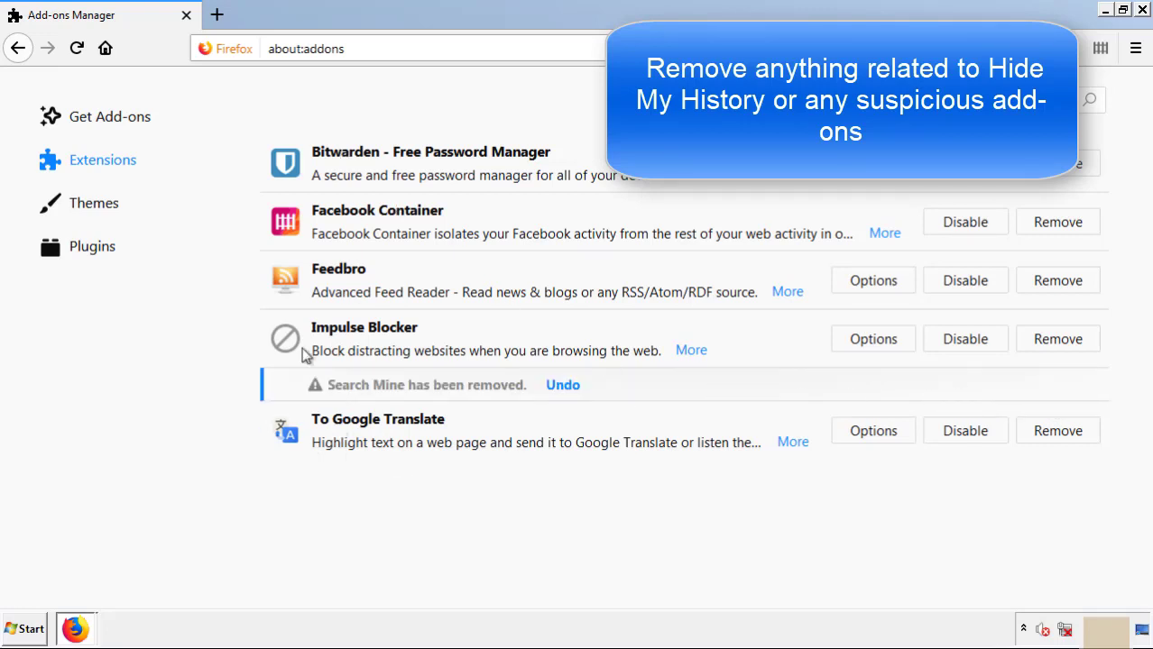
pyautogui.click(1143, 11)
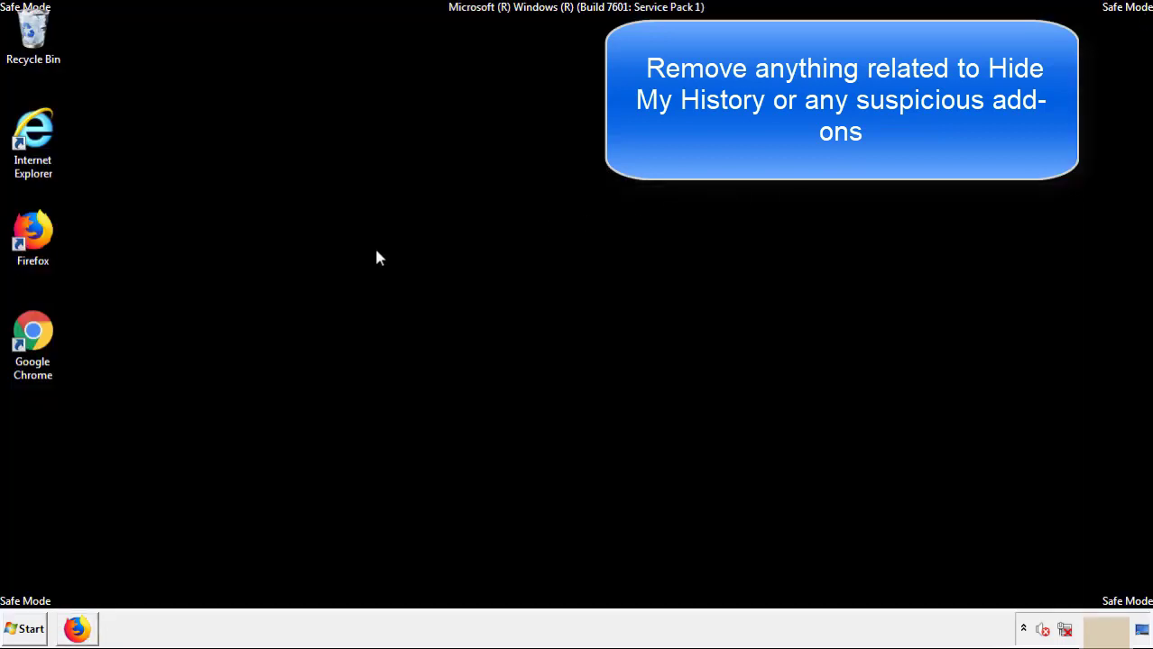
# Open Chrome's Extensions page via More tools
pyautogui.doubleClick(33, 351)
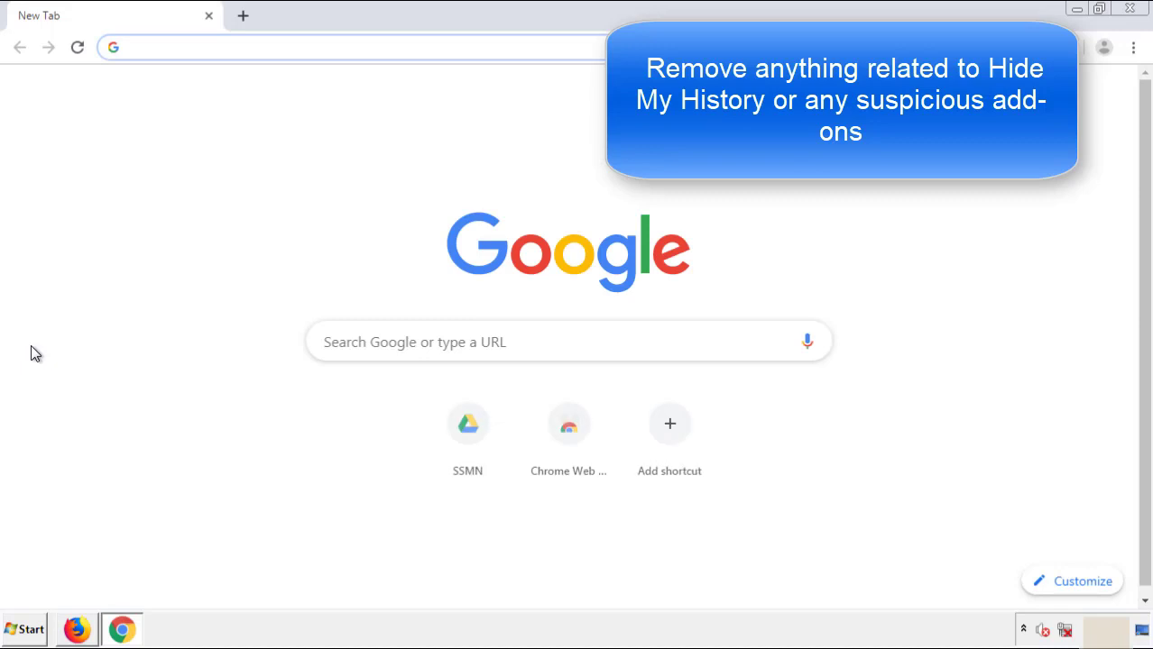
pyautogui.click(1133, 46)
pyautogui.moveTo(1032, 319)
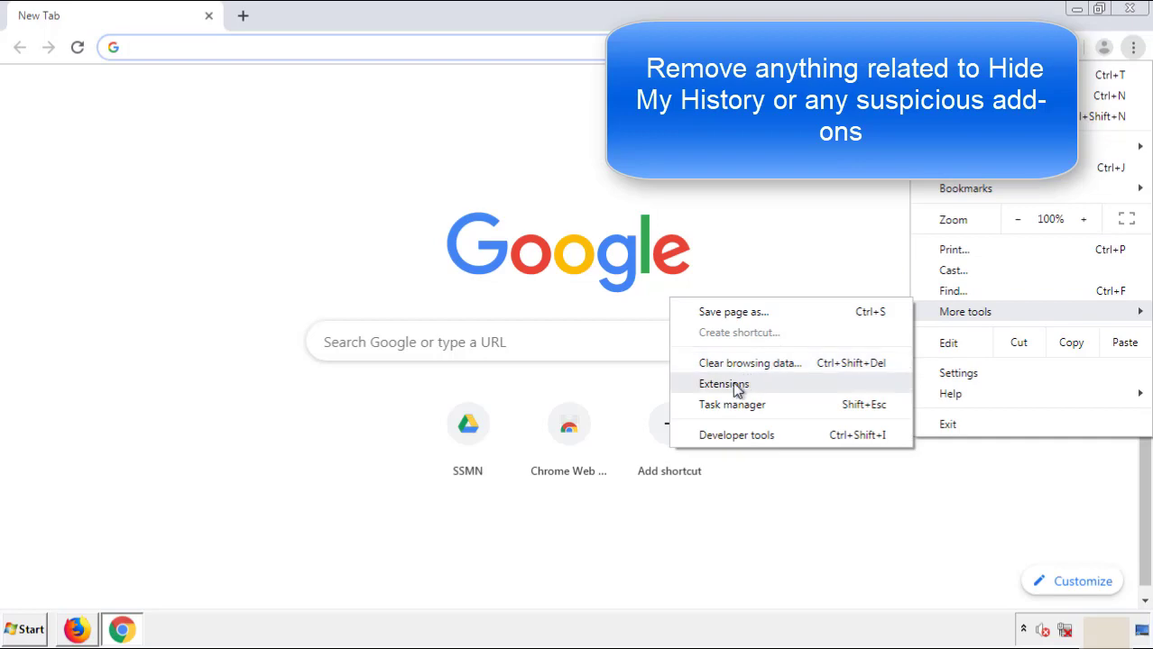
pyautogui.click(732, 383)
# Remove the Search Mine extension, close Chrome, and bring up the Start menu
pyautogui.scroll(-10, 325, 301)
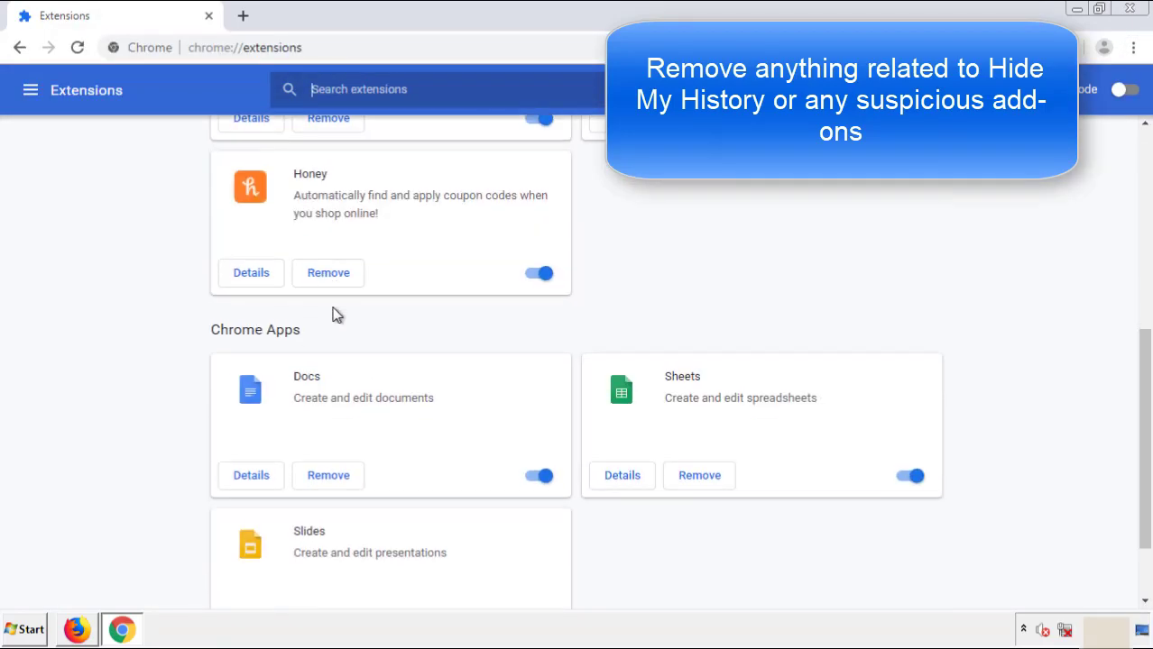
pyautogui.scroll(10, 437, 329)
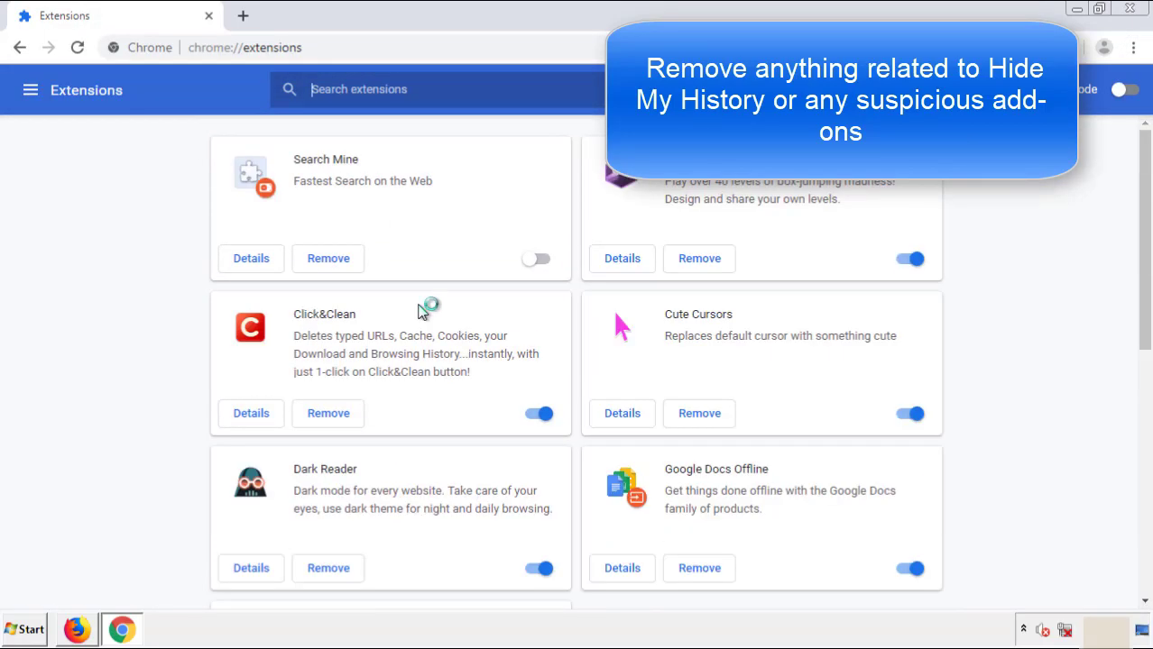
pyautogui.click(326, 262)
pyautogui.press('Return')
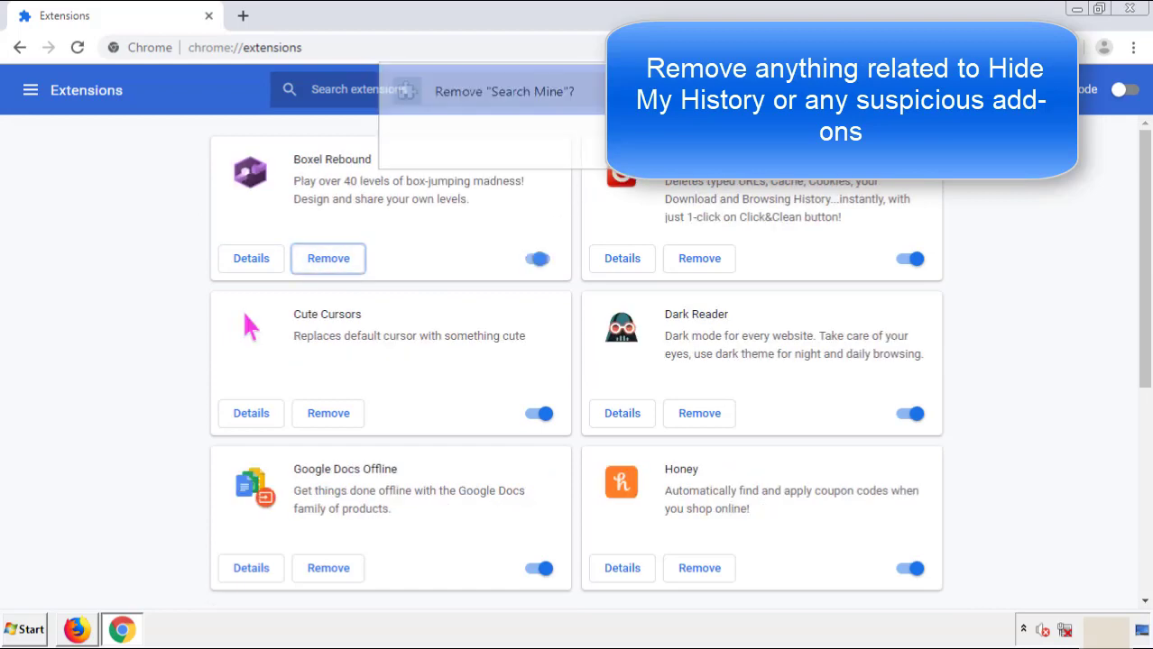
pyautogui.click(1129, 8)
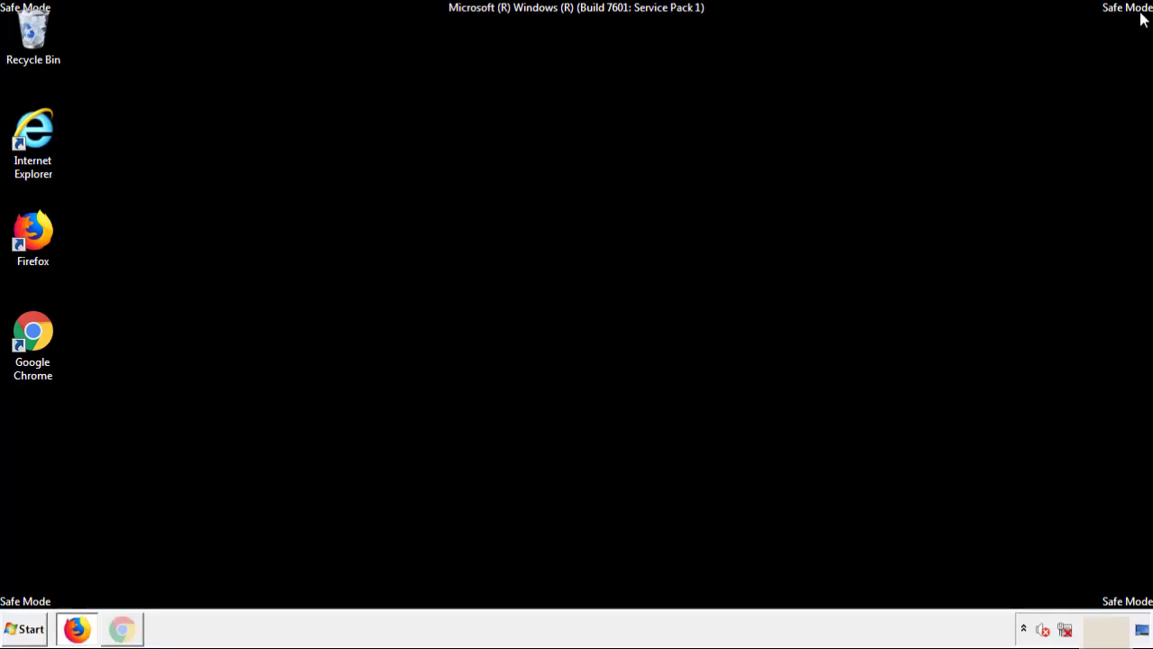
pyautogui.click(29, 632)
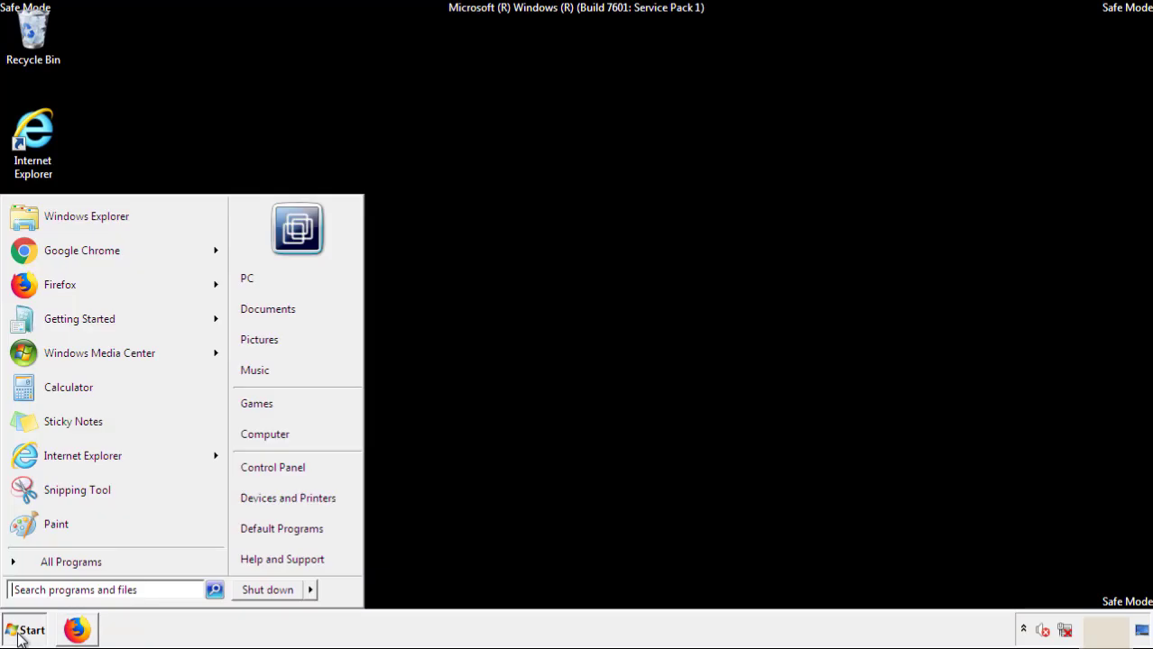